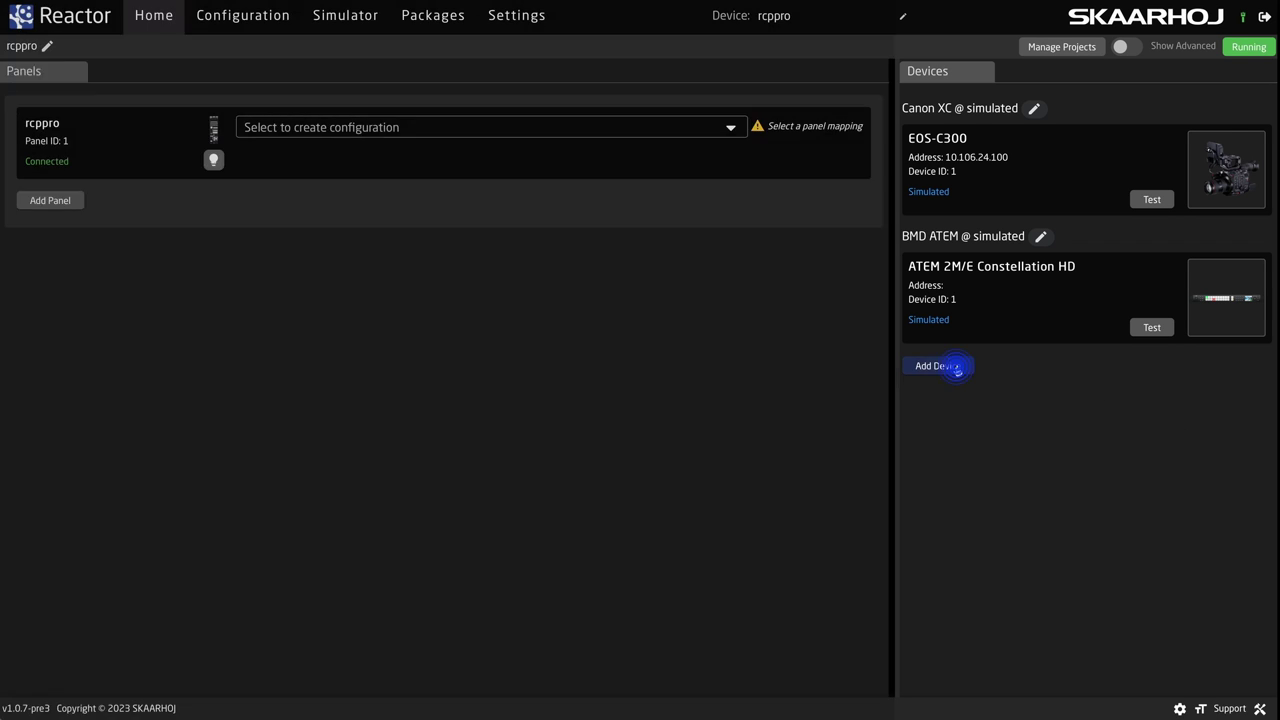
# Step: Add a RED Komodo camera device with its default settings and add an Air Fly panel to the main group
pyautogui.click(957, 366)
pyautogui.click(951, 196)
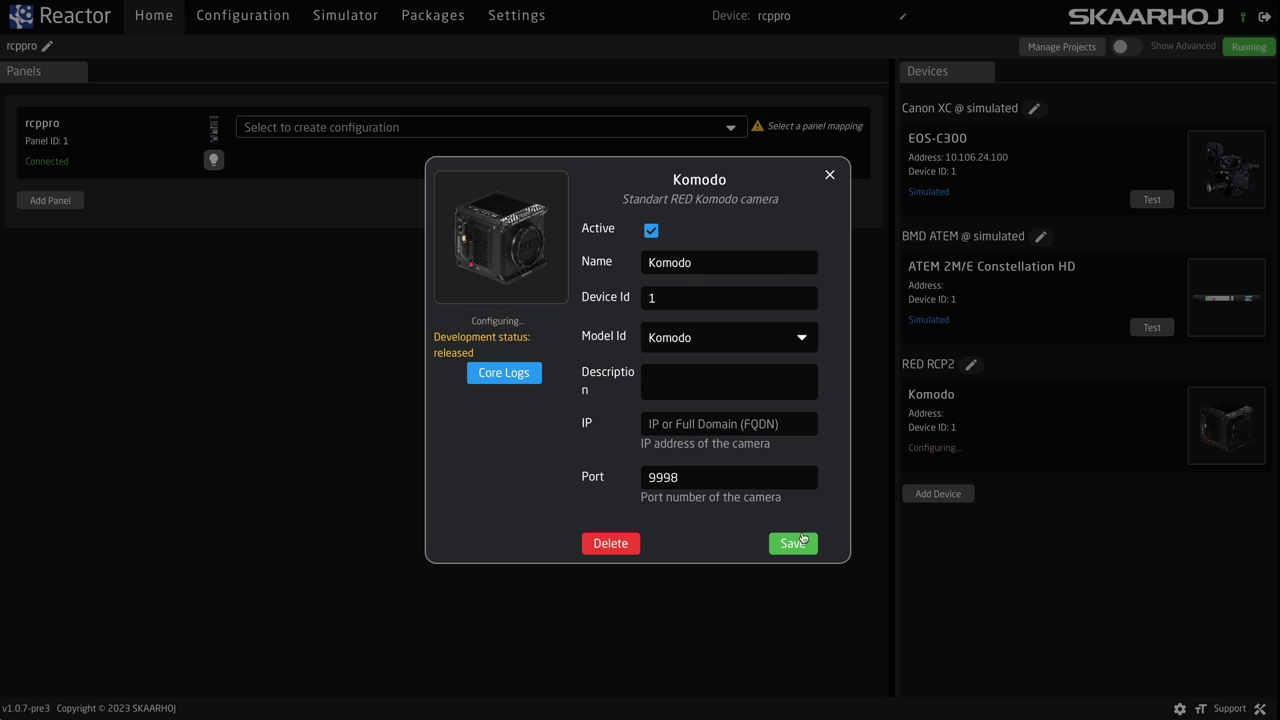
pyautogui.click(793, 544)
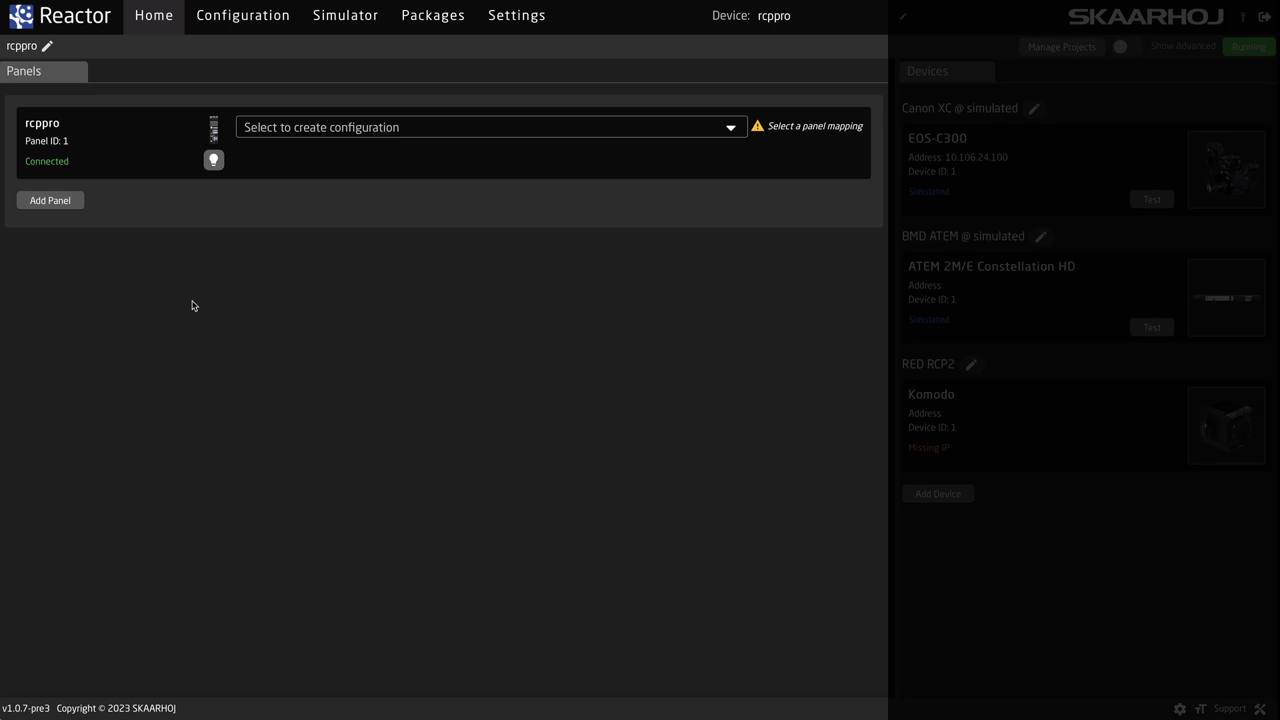
pyautogui.click(51, 203)
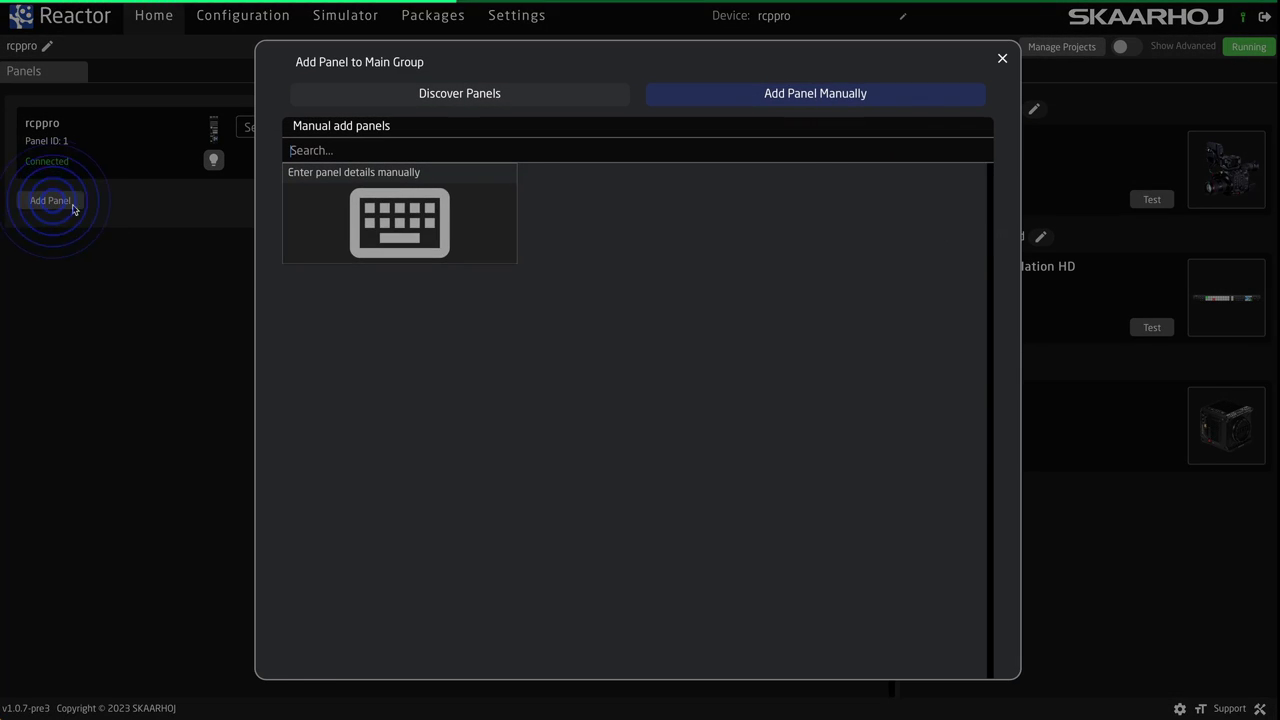
pyautogui.click(640, 243)
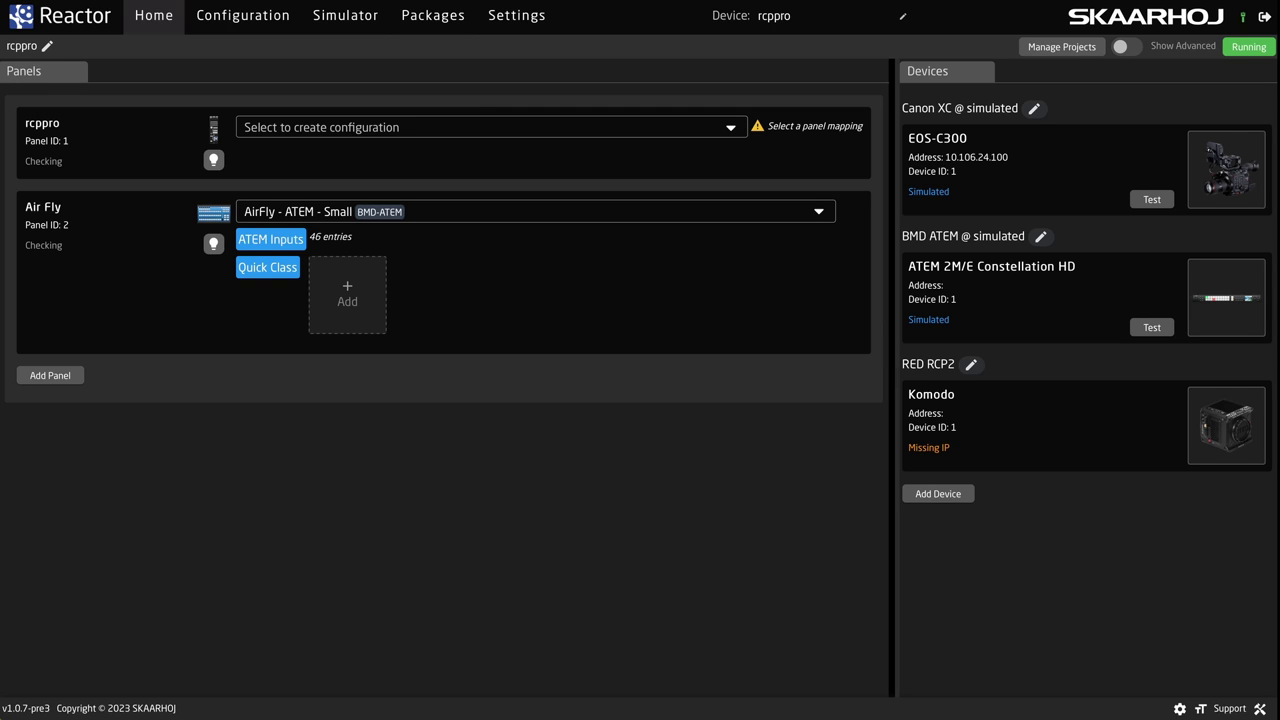
pyautogui.click(329, 127)
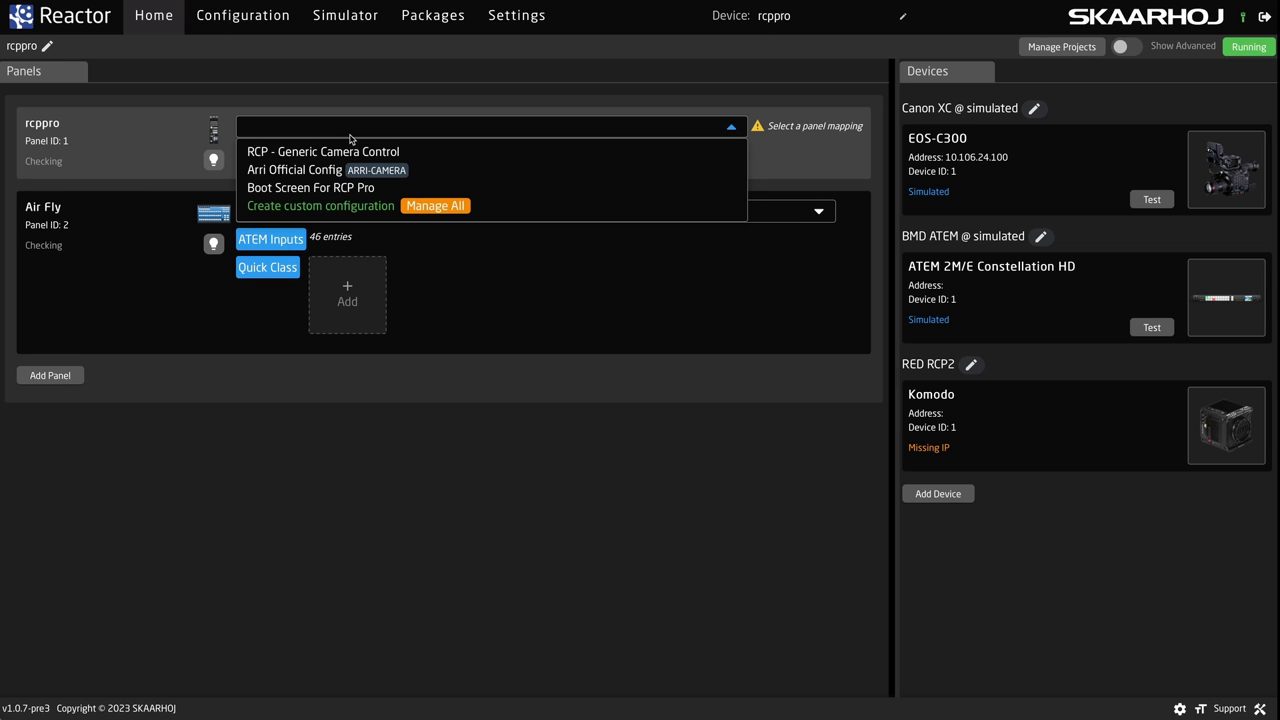
pyautogui.click(353, 210)
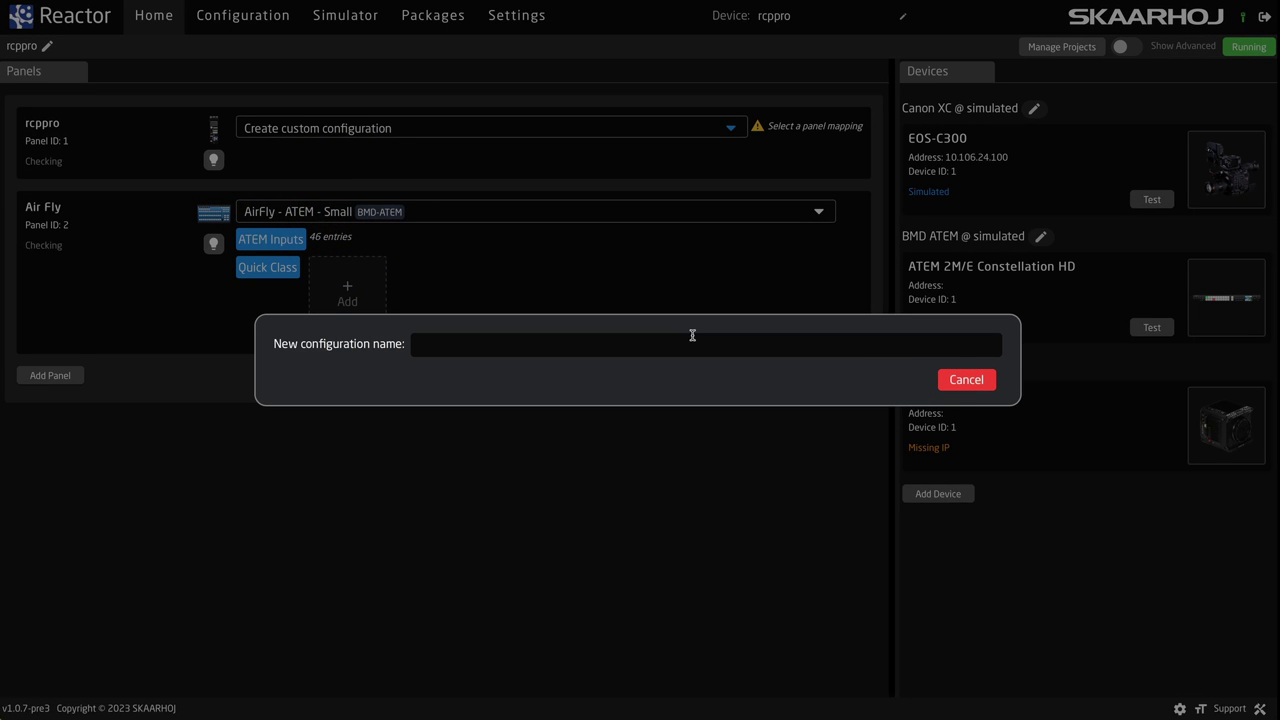
pyautogui.click(966, 380)
# Step: Assign the RCP - Generic Camera Control configuration to the rcppro panel and add EOS-C300 and Komodo to its Camera Selector
pyautogui.click(477, 128)
pyautogui.click(477, 154)
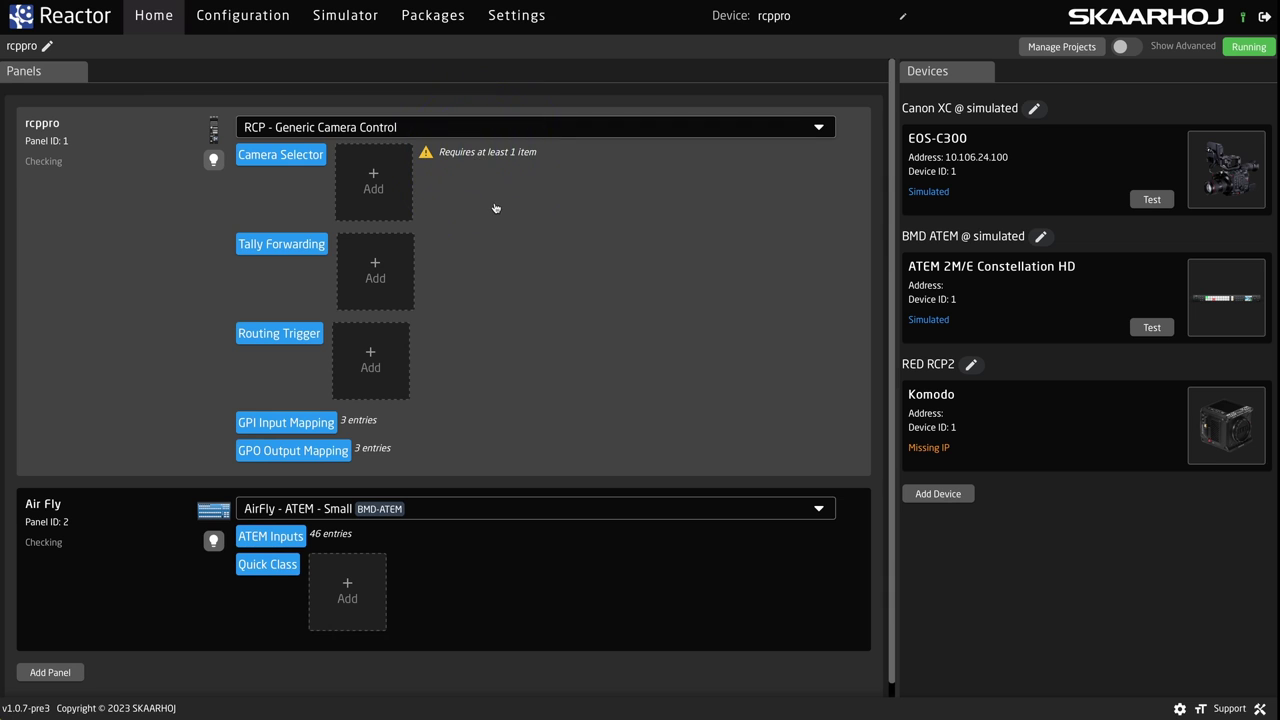
pyautogui.click(373, 185)
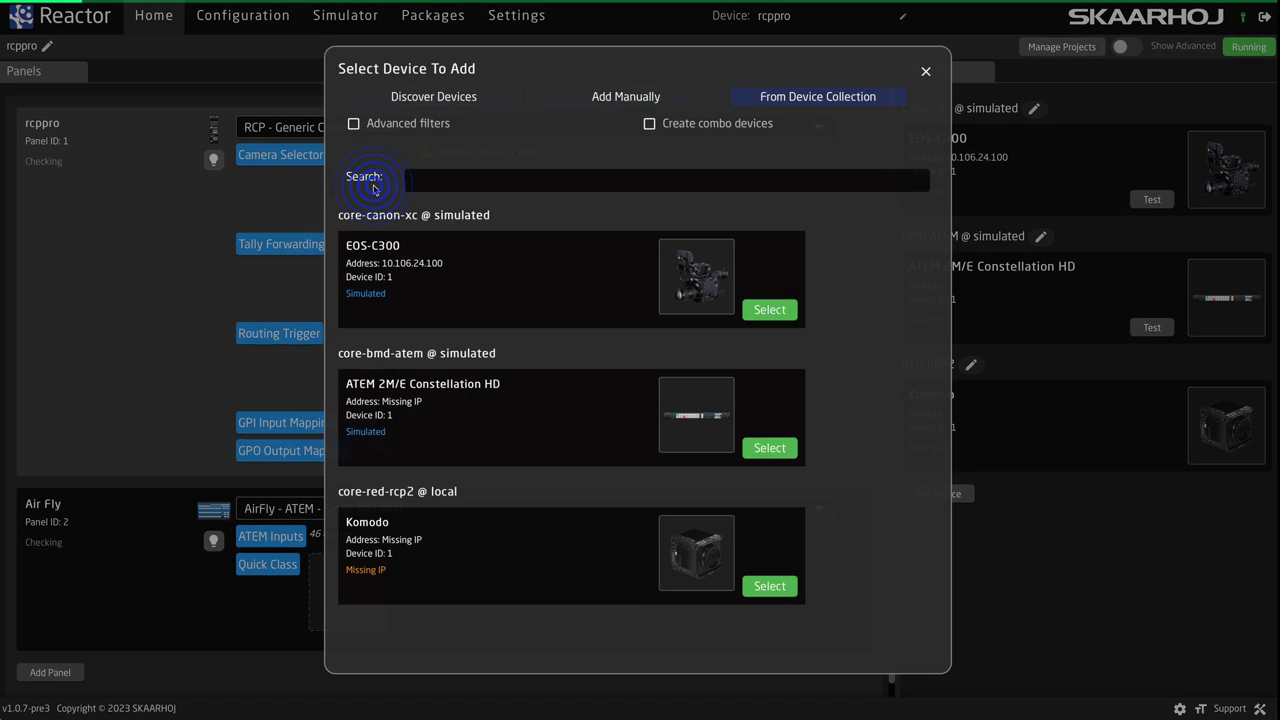
pyautogui.click(774, 312)
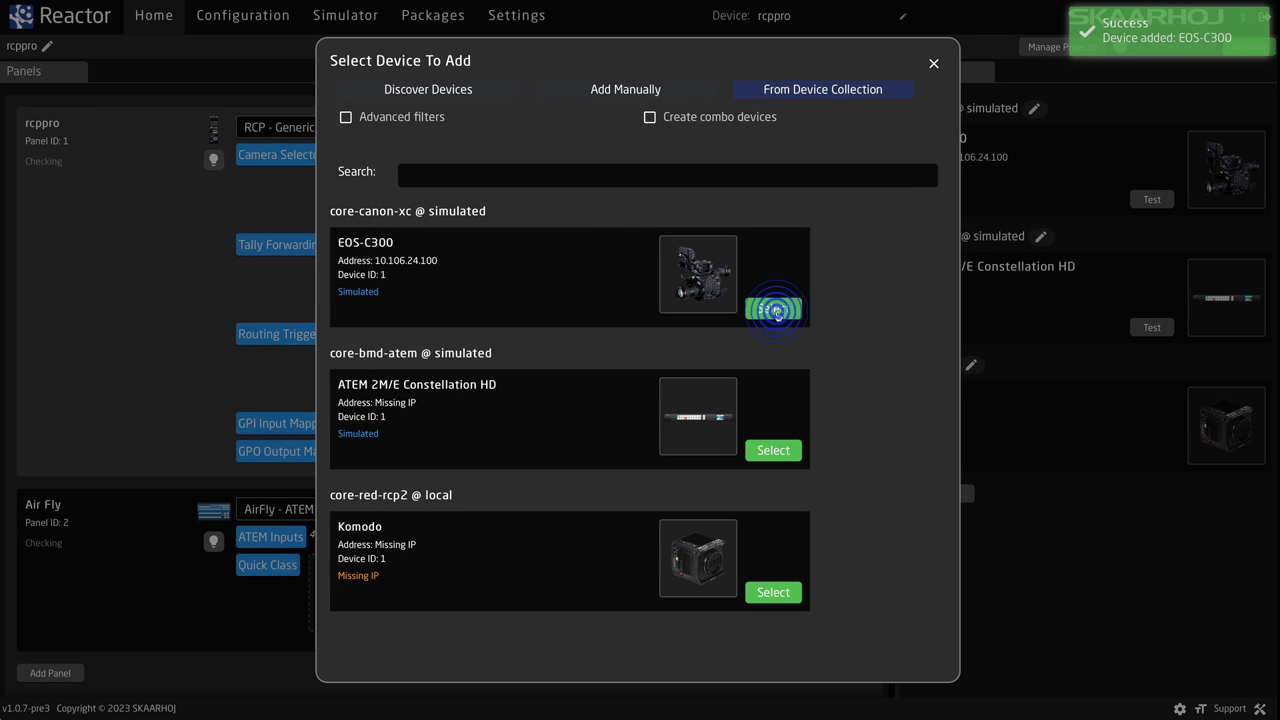
pyautogui.click(758, 591)
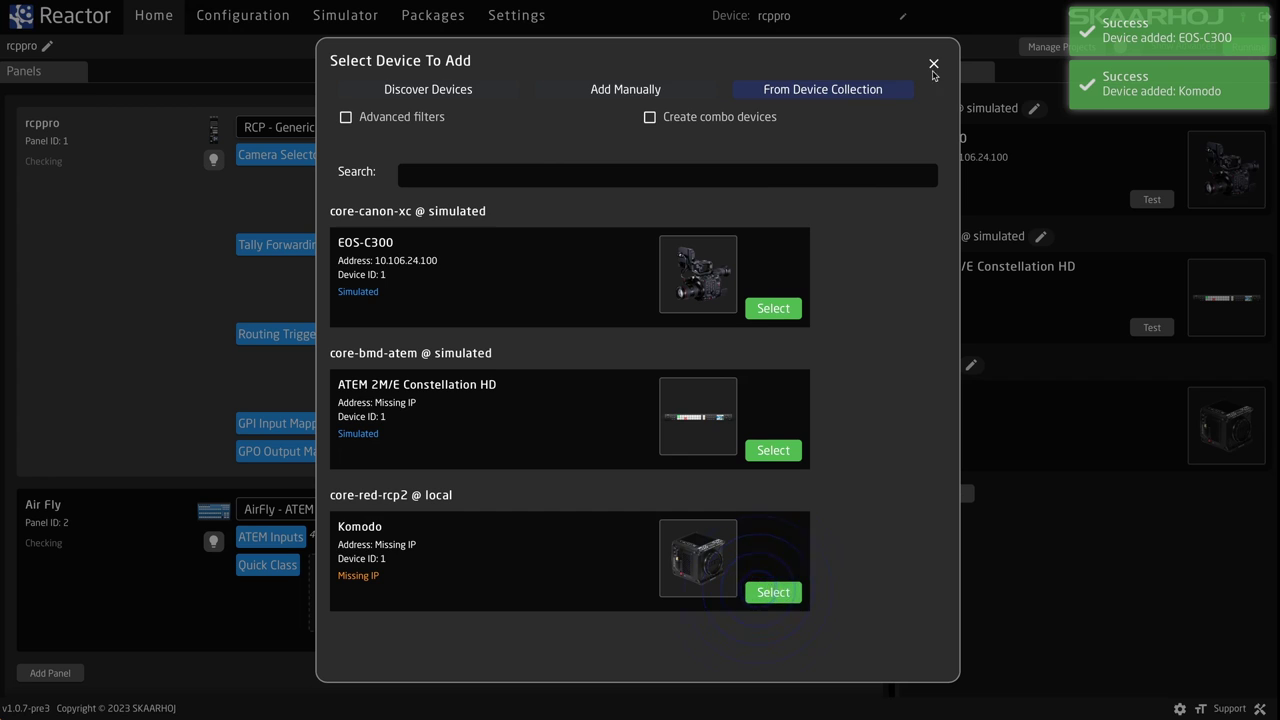
pyautogui.click(934, 63)
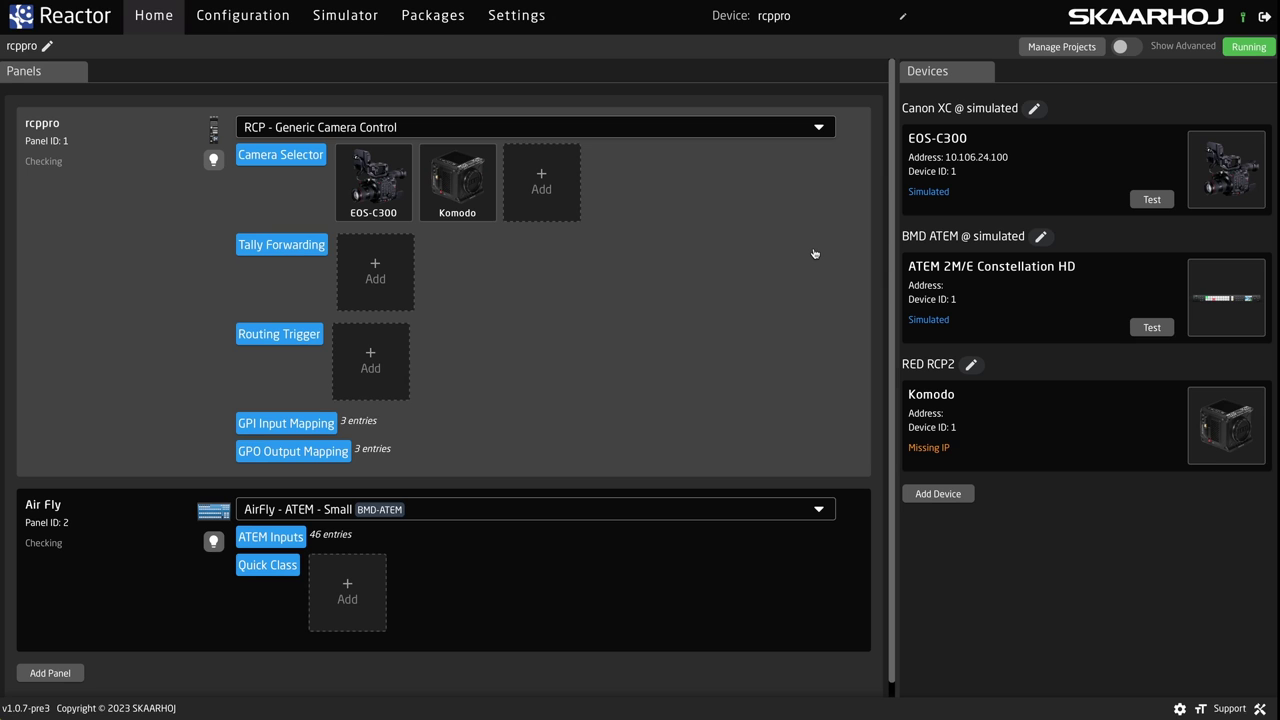
# Step: Create a new project named No2 and save its details
pyautogui.click(1048, 50)
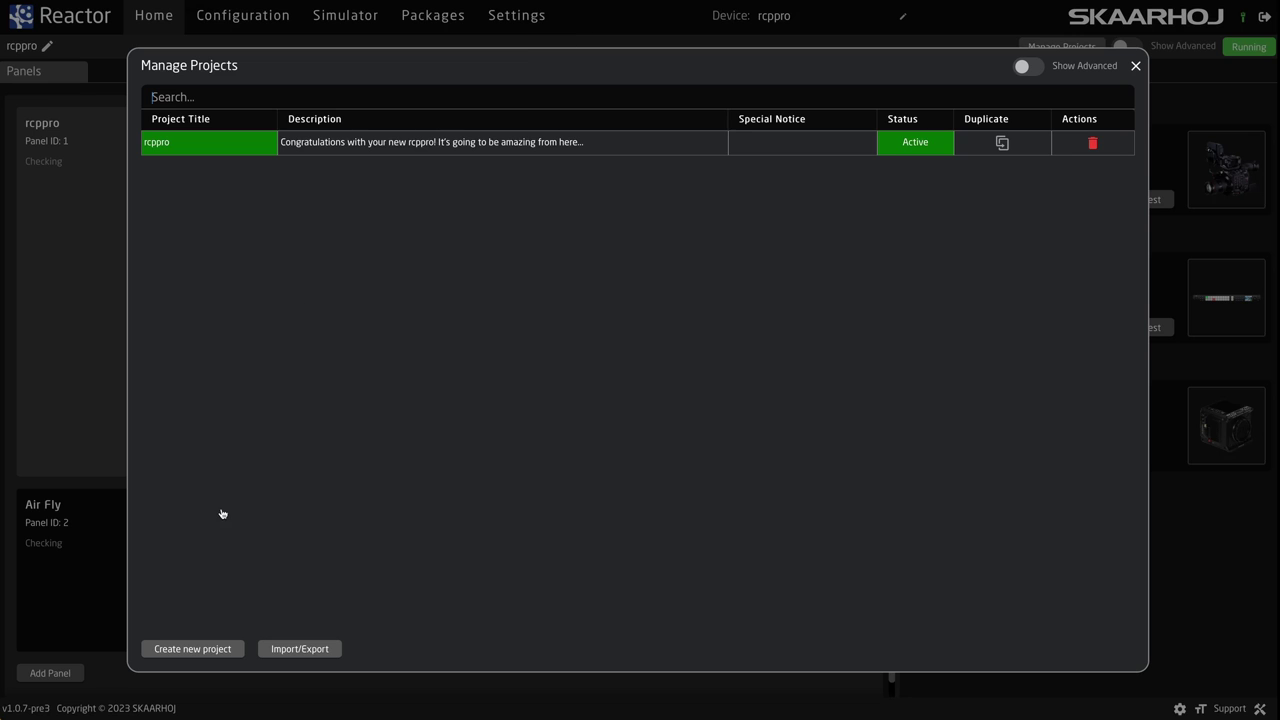
pyautogui.click(189, 656)
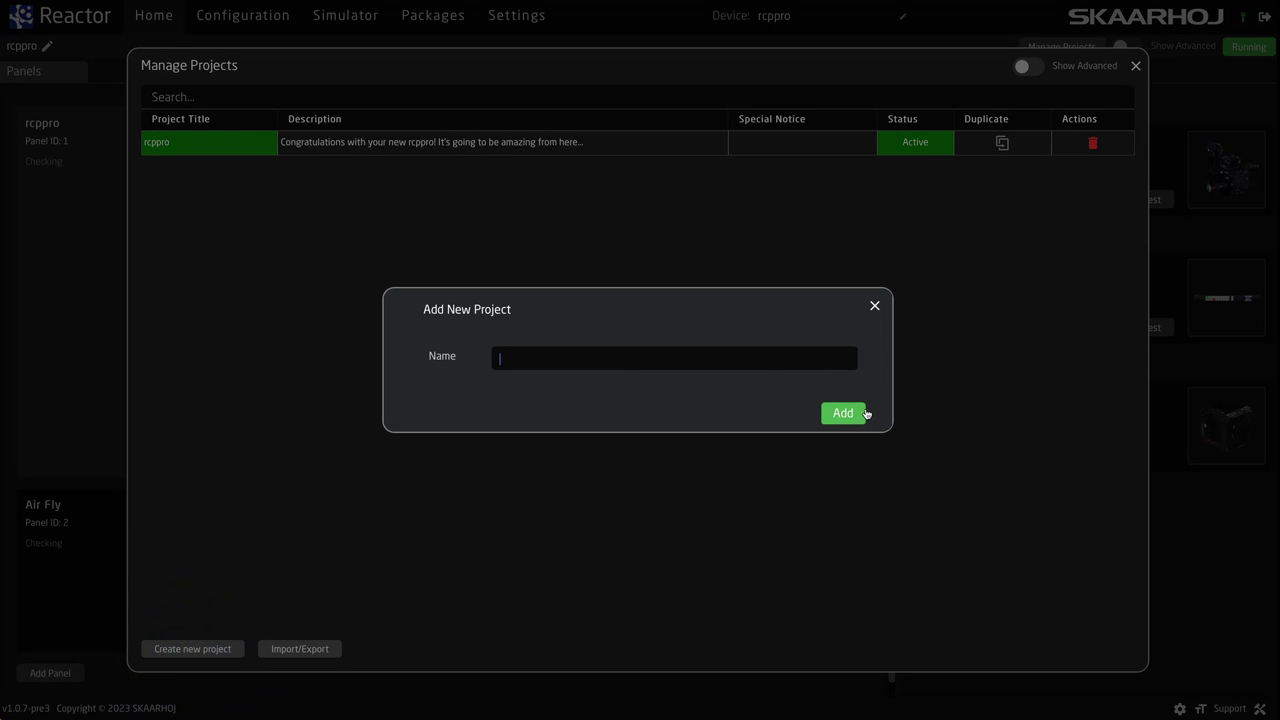
pyautogui.write('No2')
pyautogui.press('Return')
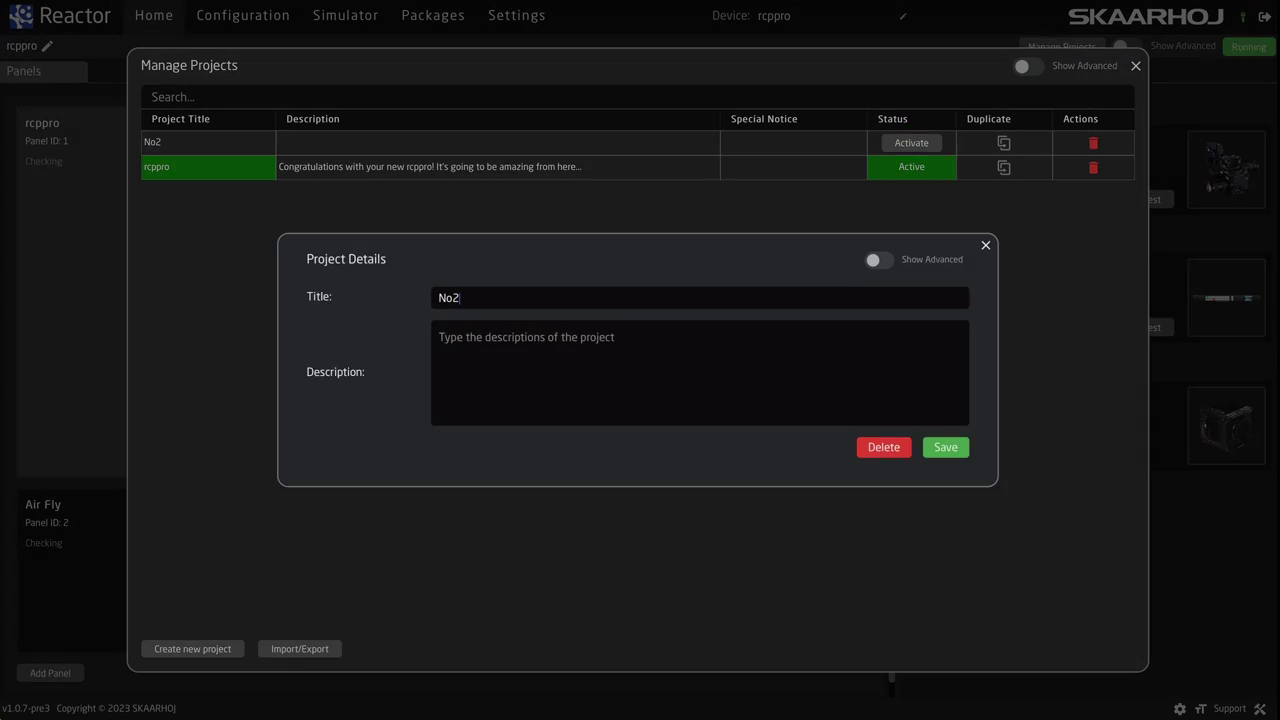
pyautogui.click(965, 457)
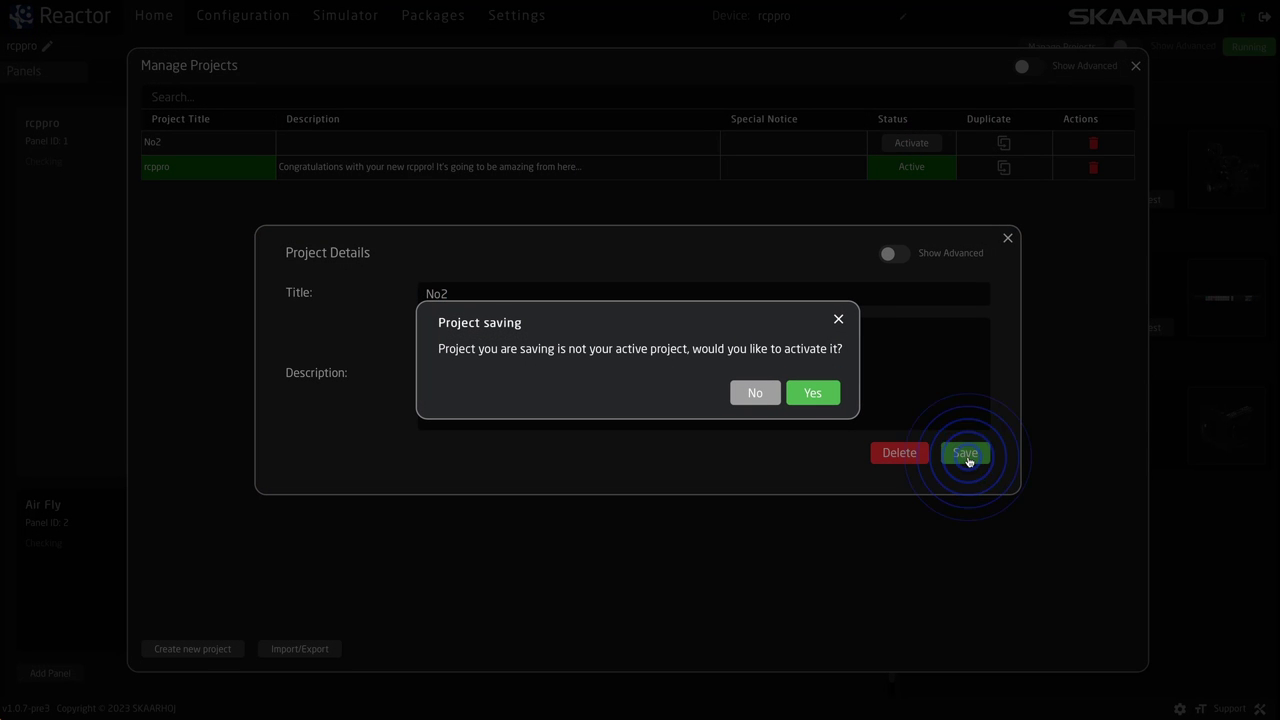
pyautogui.click(812, 393)
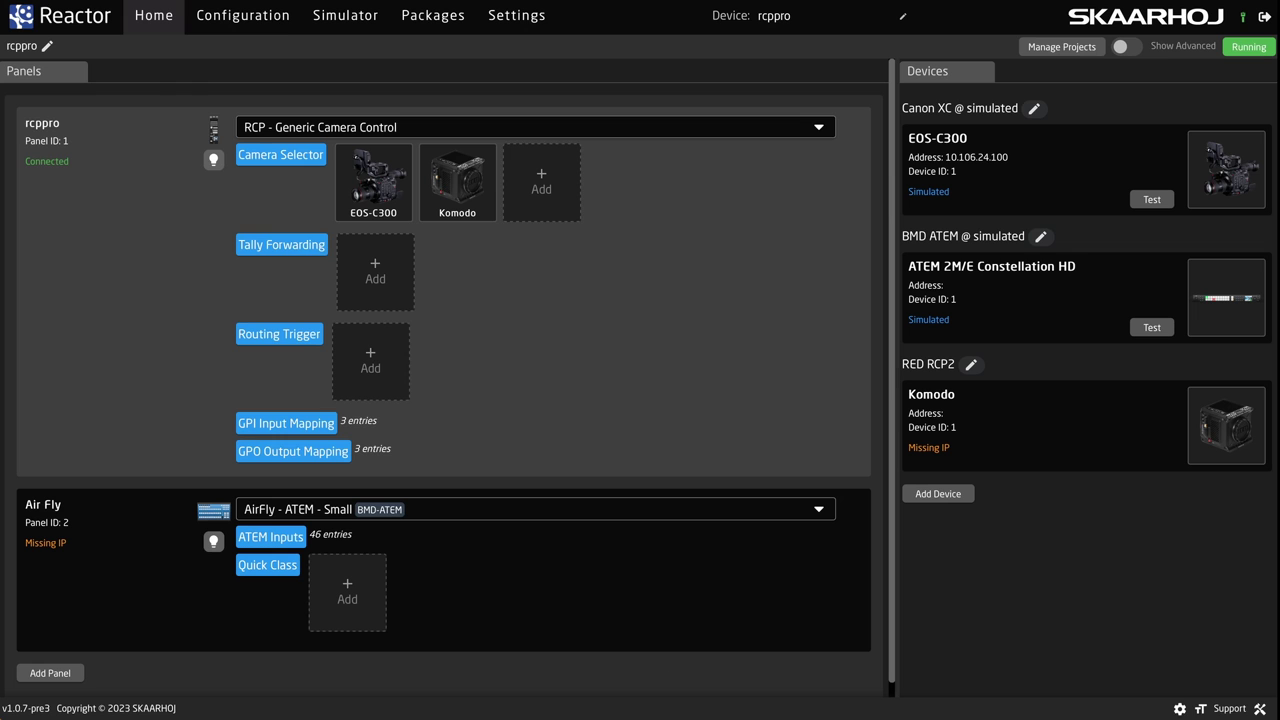
# Step: Look over the interface options for advanced mode, tooltips, the tour, layout reset and warnings
pyautogui.click(1181, 709)
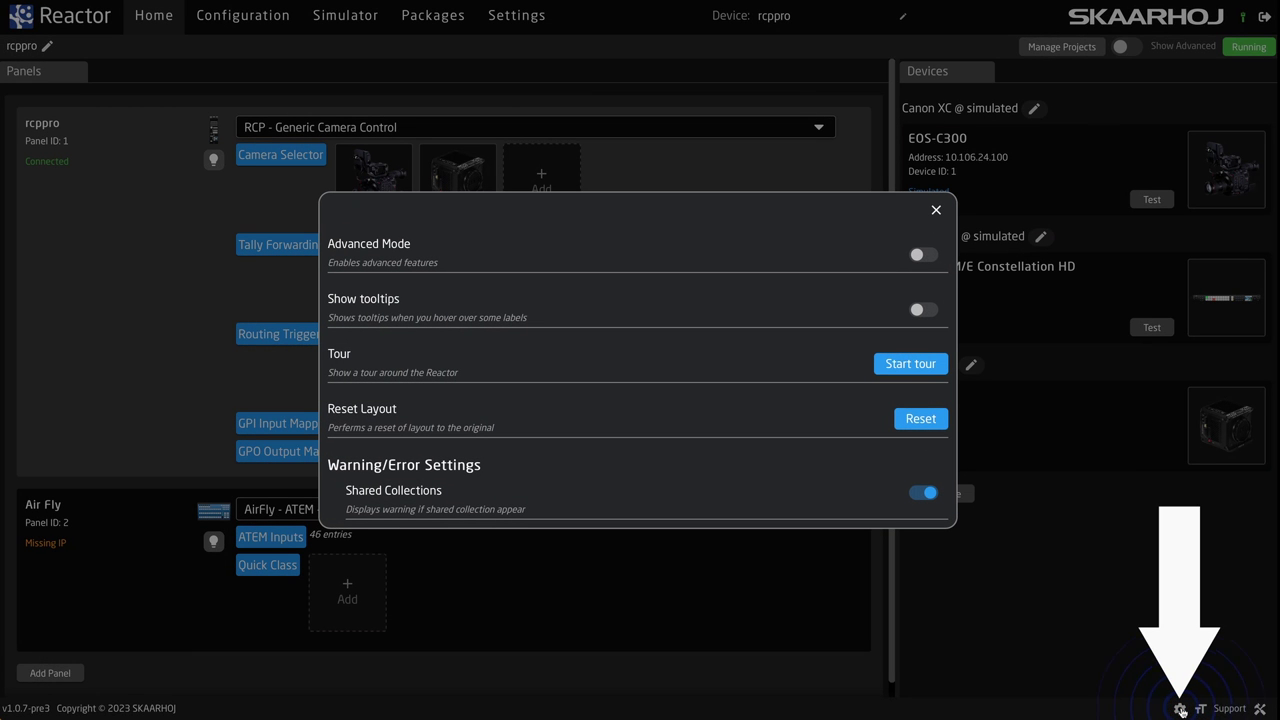
pyautogui.click(937, 211)
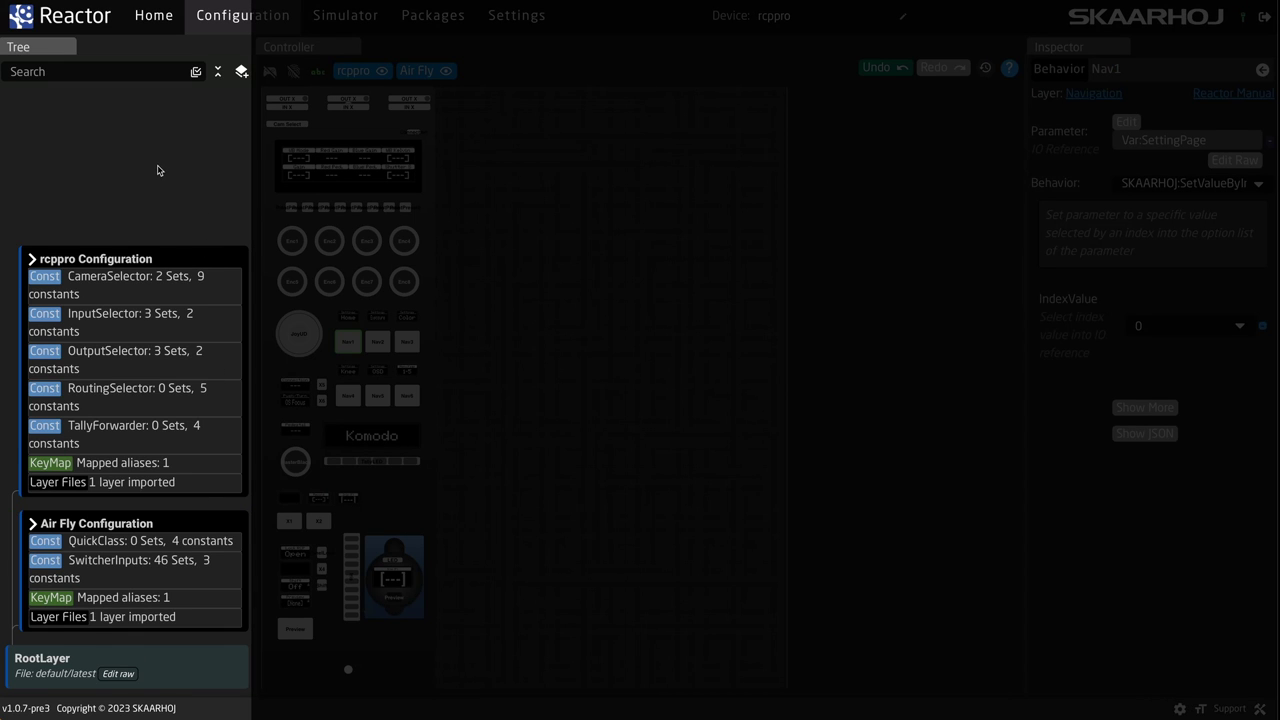
# Step: Expand the rcppro Configuration in the layer tree and inspect its Navigation layer
pyautogui.click(33, 261)
pyautogui.click(45, 103)
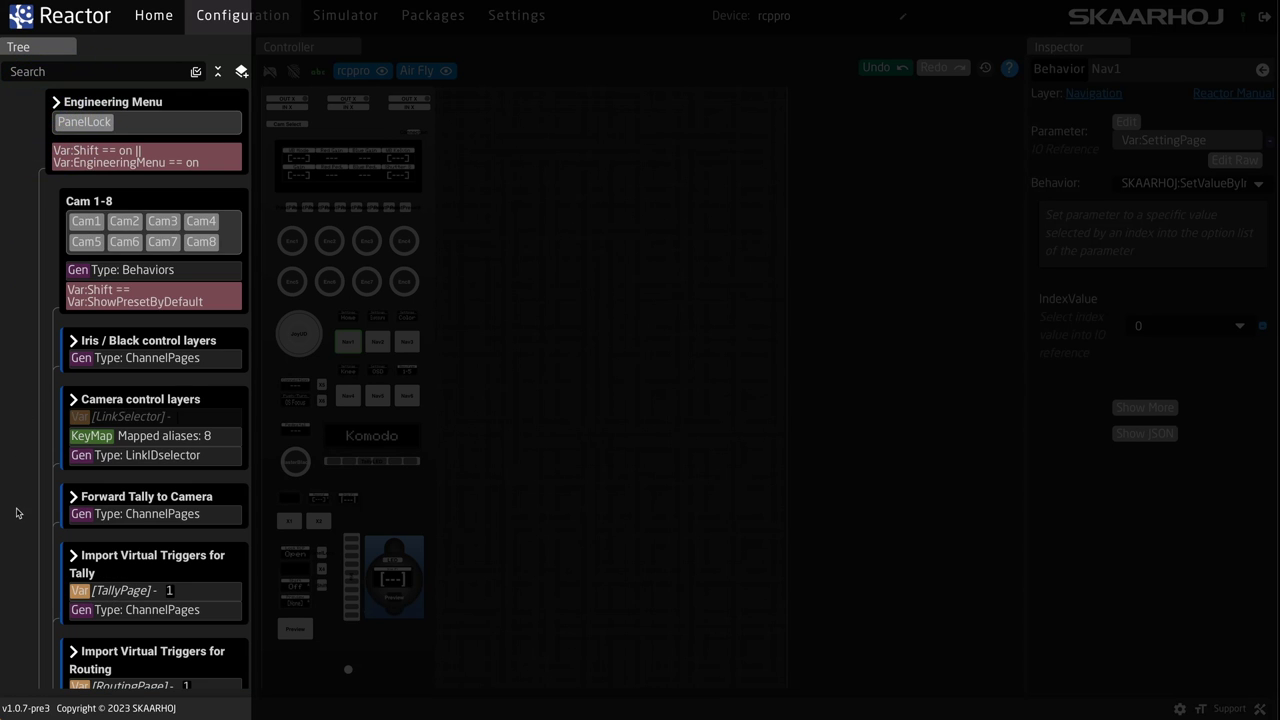
pyautogui.scroll(-1, 24, 540)
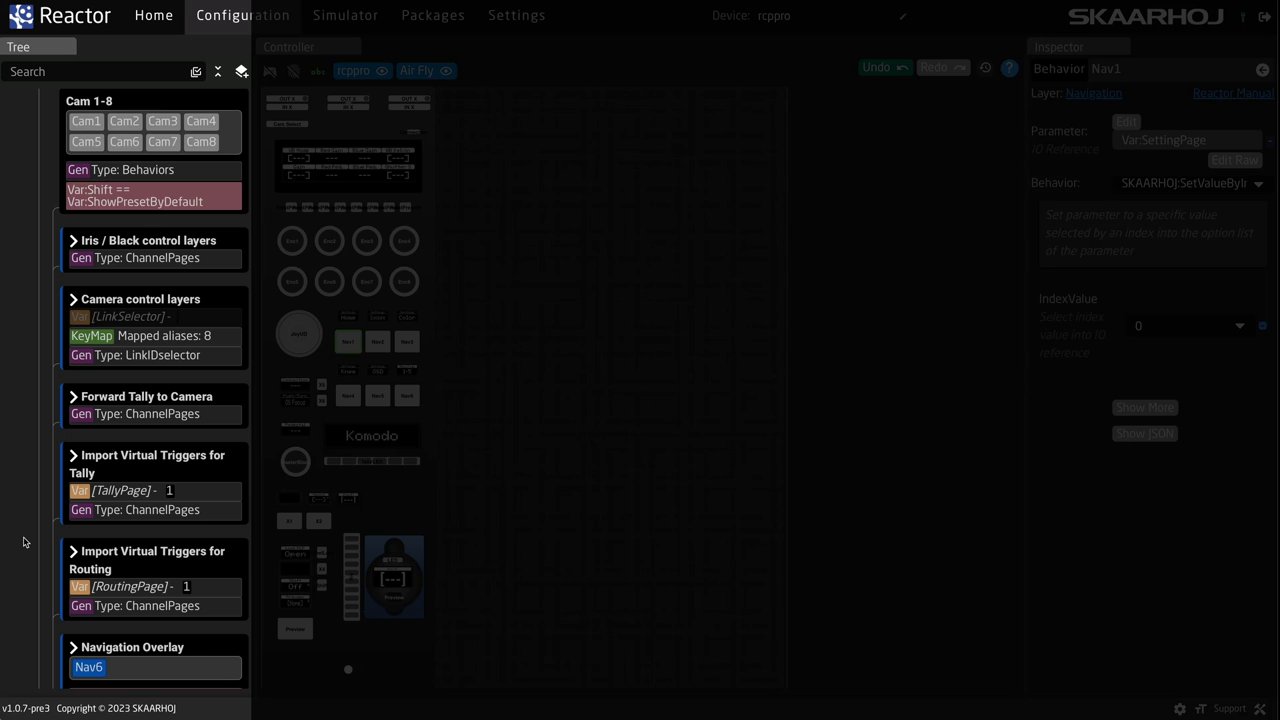
pyautogui.scroll(-1, 60, 570)
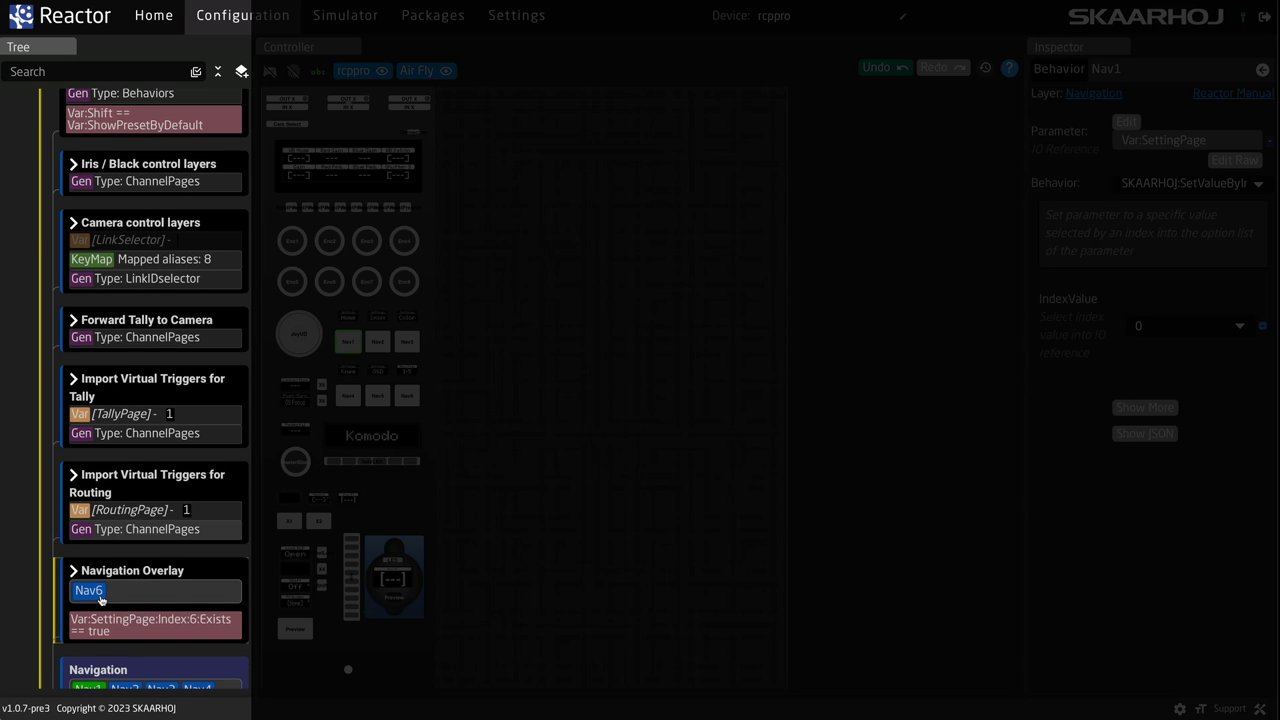
pyautogui.scroll(-1, 100, 600)
pyautogui.click(155, 543)
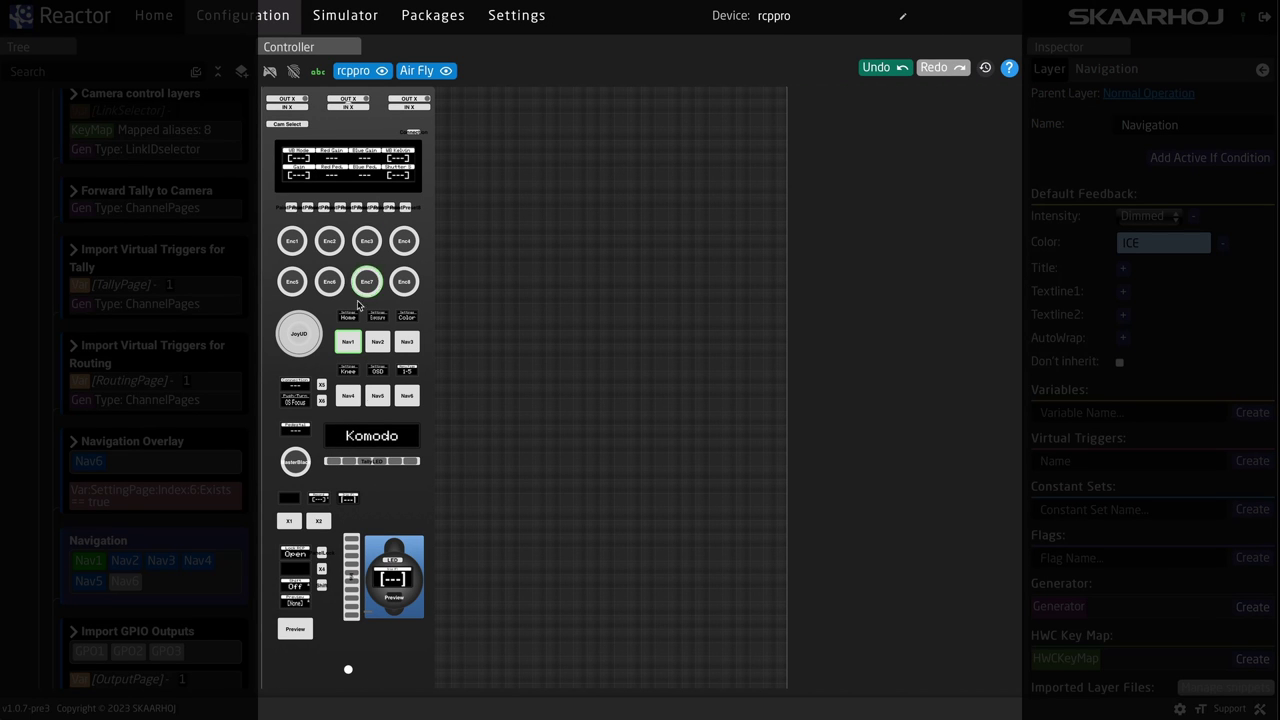
# Step: View the Air Fly controller layout and return to the rcppro controller layout
pyautogui.click(420, 71)
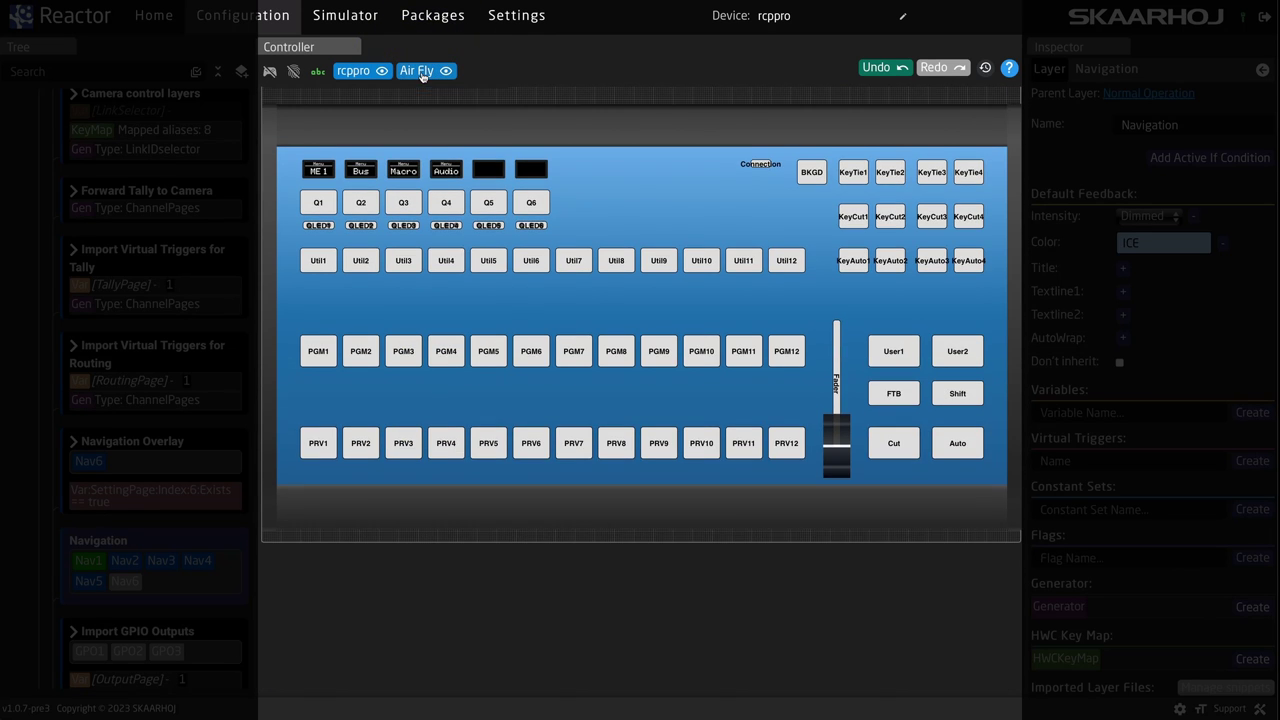
pyautogui.click(360, 70)
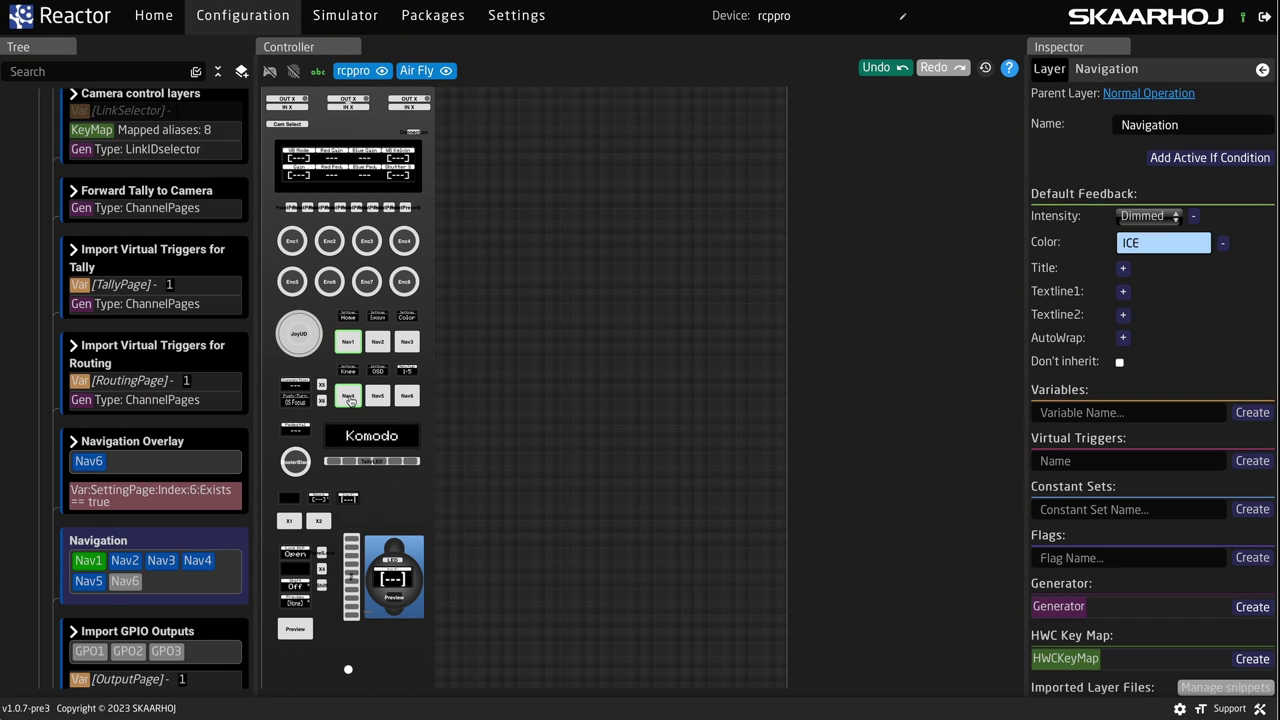
# Step: Inspect the Nav4, Nav5 and Nav1 behaviors of the Navigation layer and open Nav1's parameter for editing
pyautogui.click(349, 396)
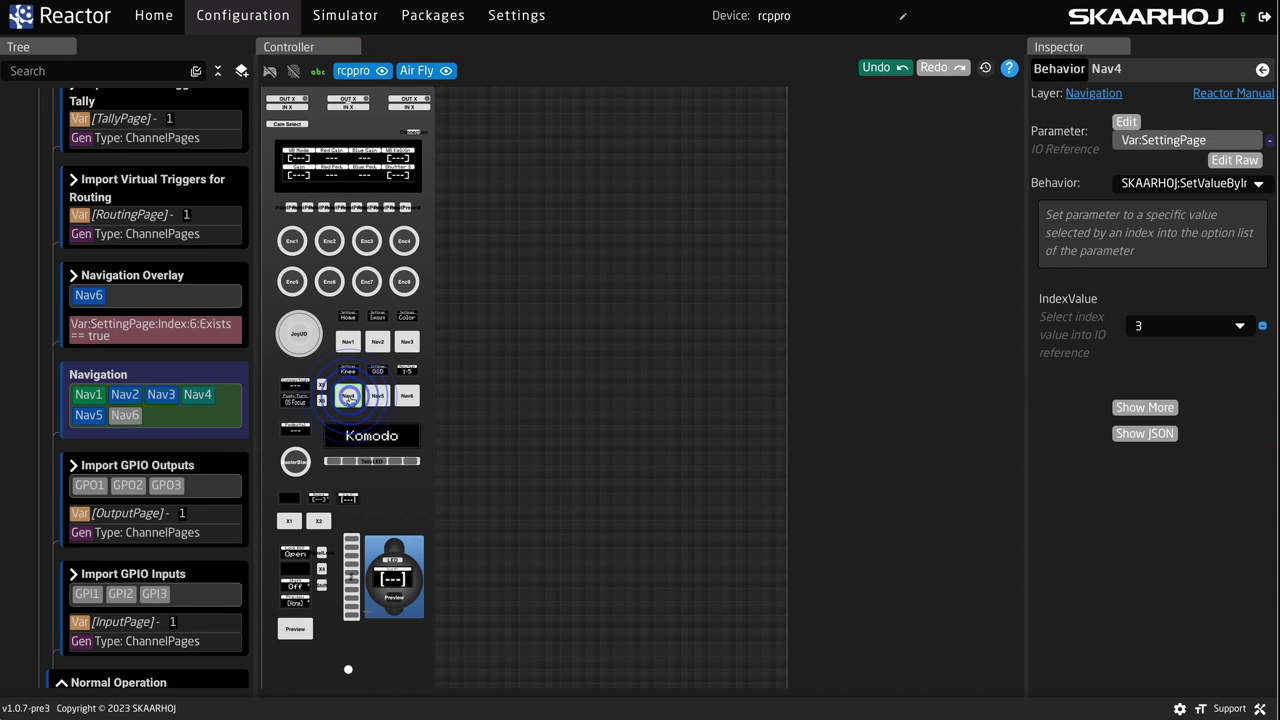
pyautogui.click(379, 396)
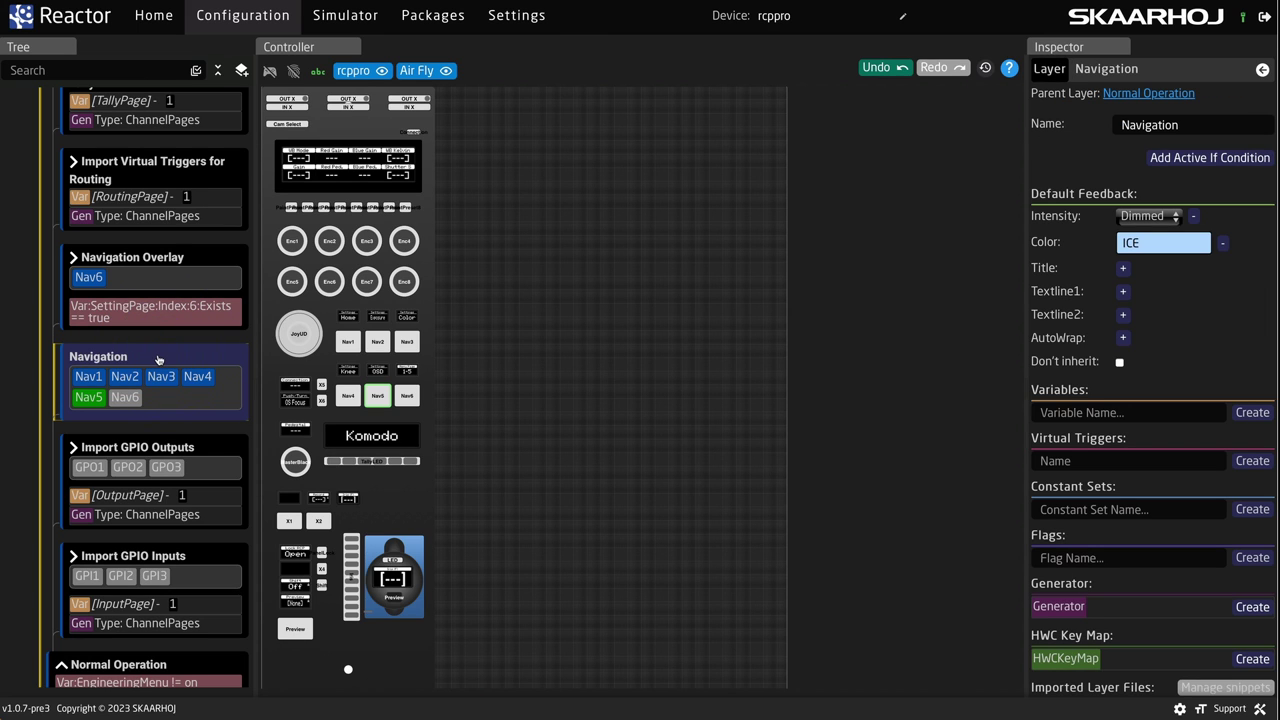
pyautogui.click(92, 379)
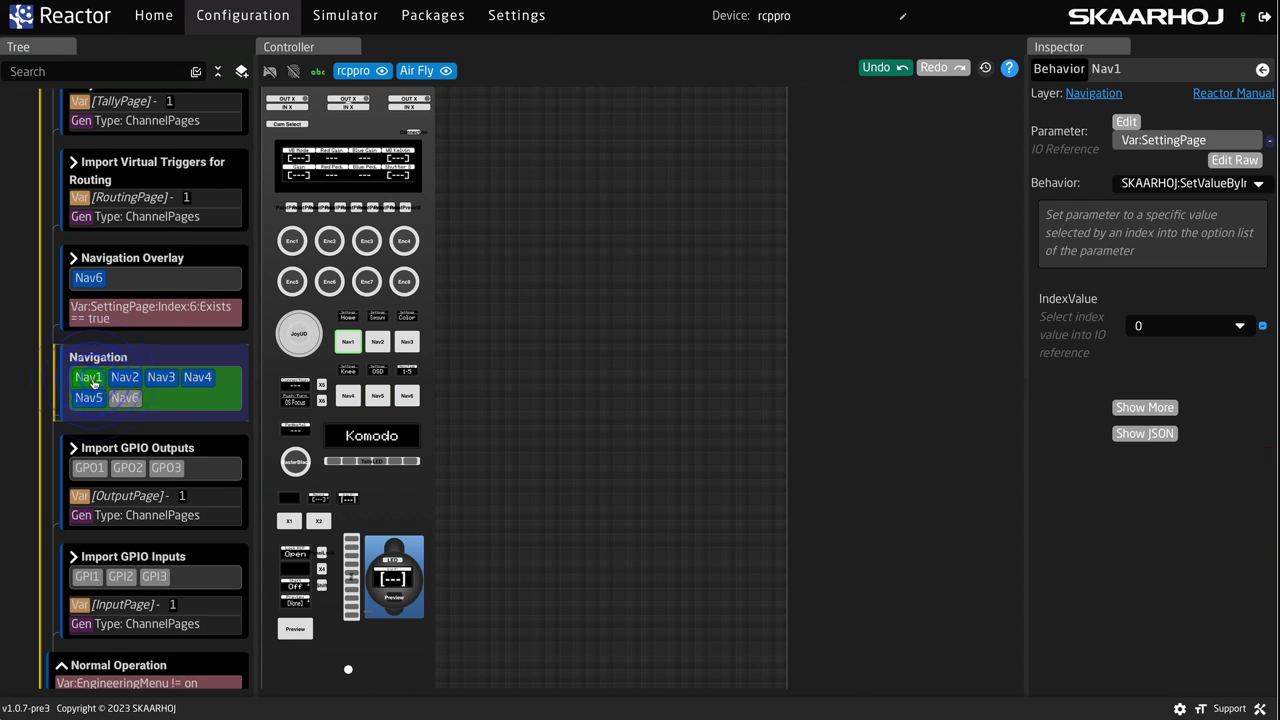
pyautogui.click(1124, 122)
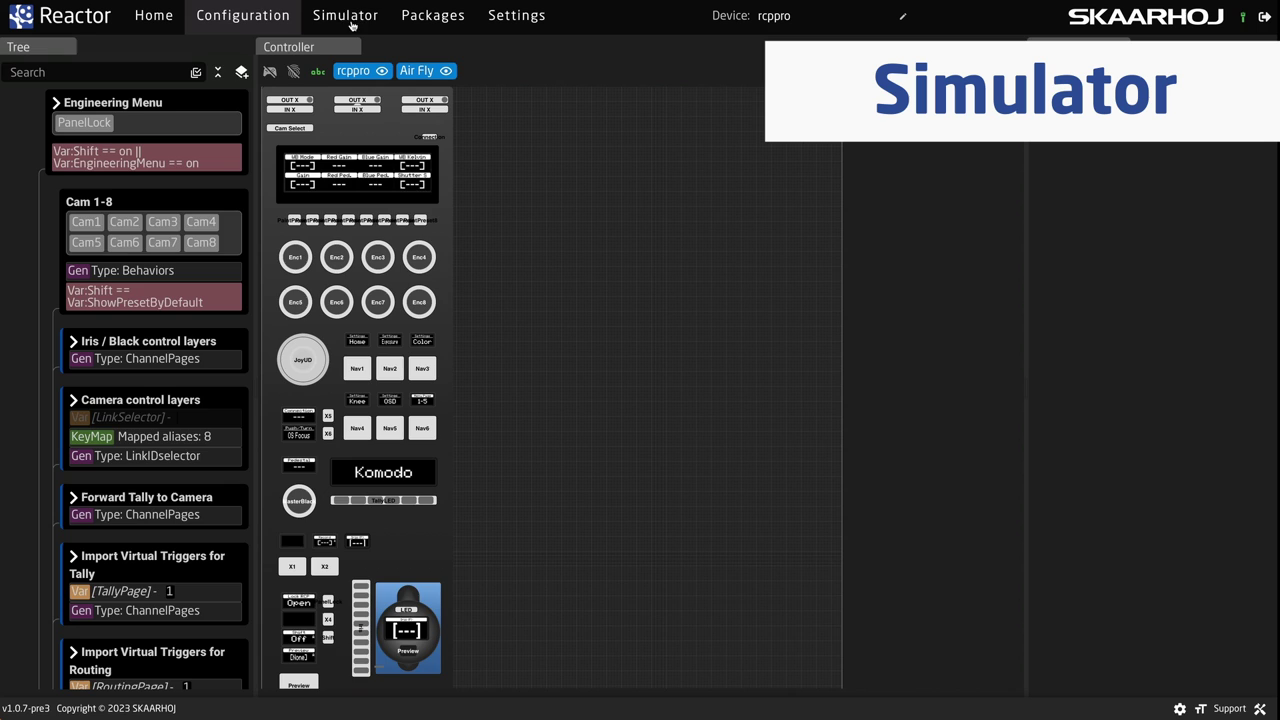
# Step: Open the Simulator and switch the simulated rcppro panel to its second settings page and then to the Color page
pyautogui.click(352, 22)
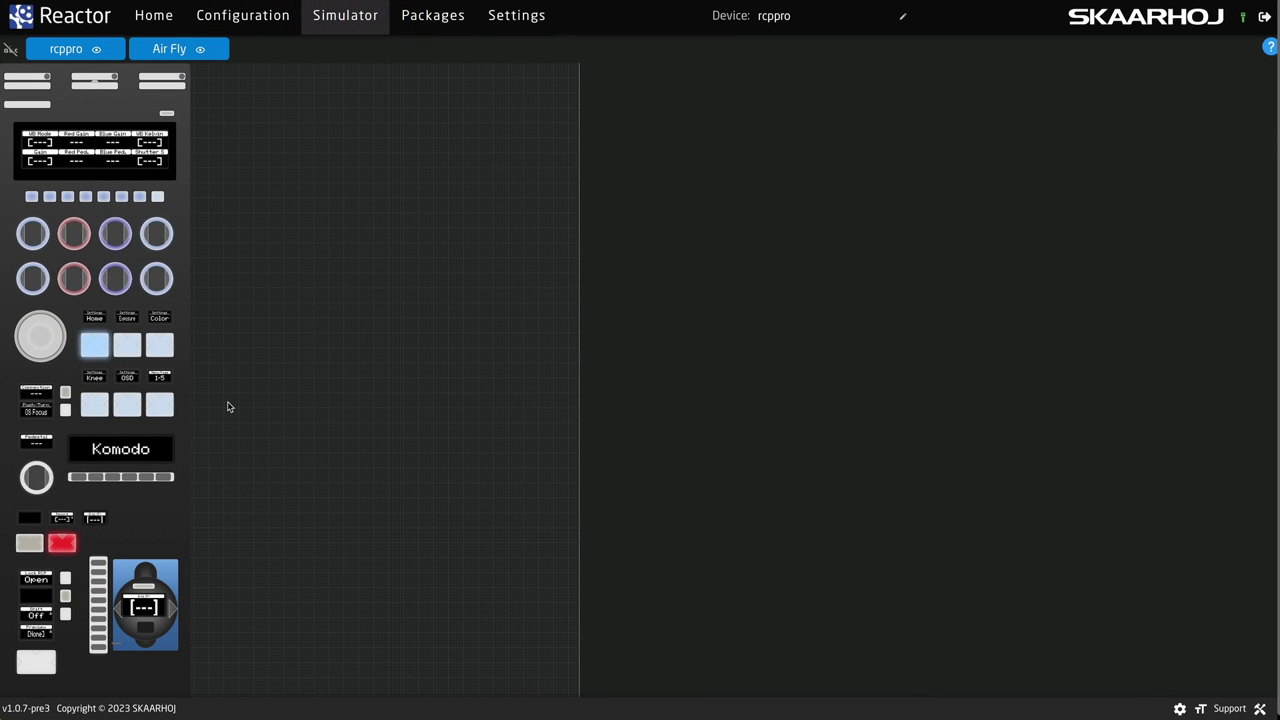
pyautogui.click(129, 350)
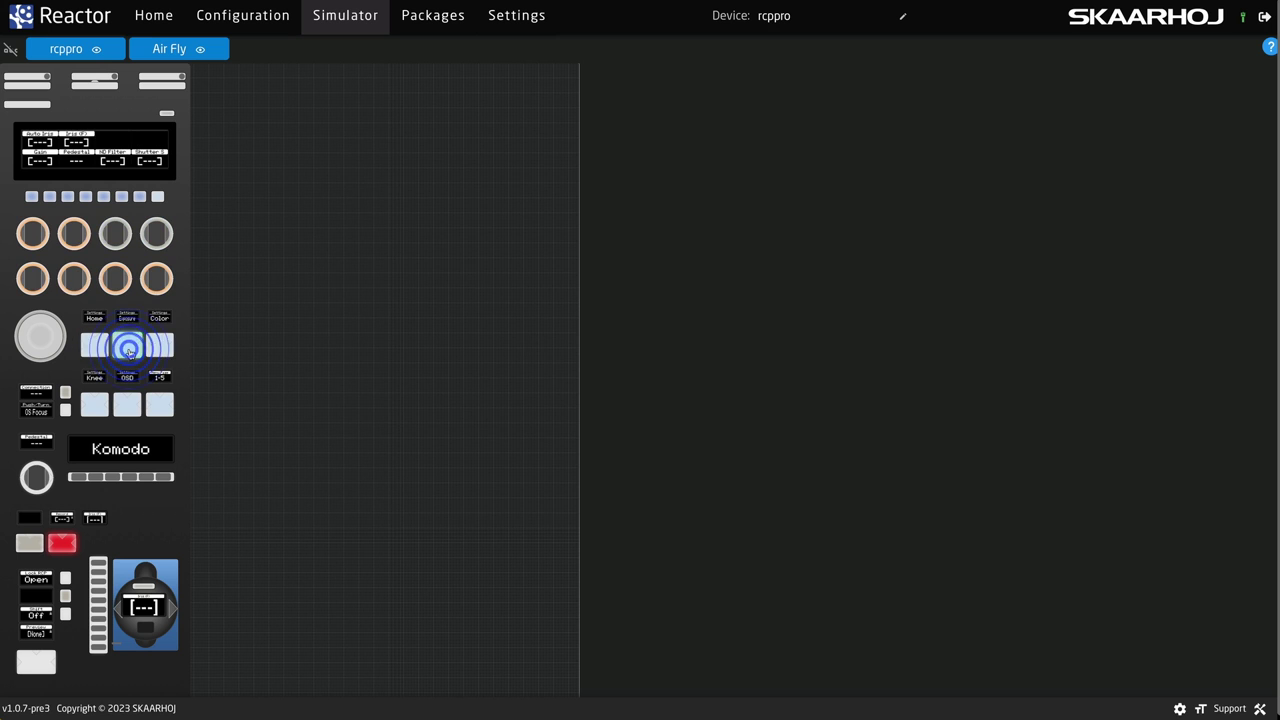
pyautogui.click(161, 349)
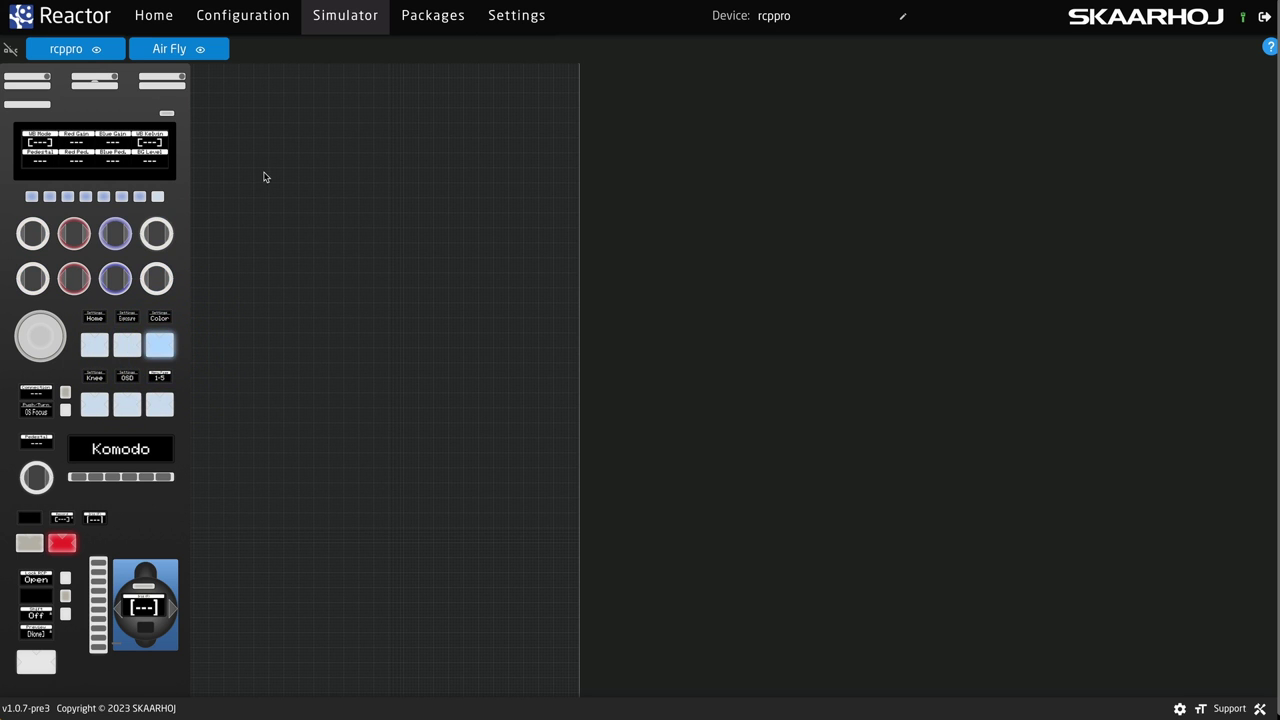
# Step: On the simulated Air Fly panel, select preview source 3 and program source 1, and move the transition fader up
pyautogui.click(178, 50)
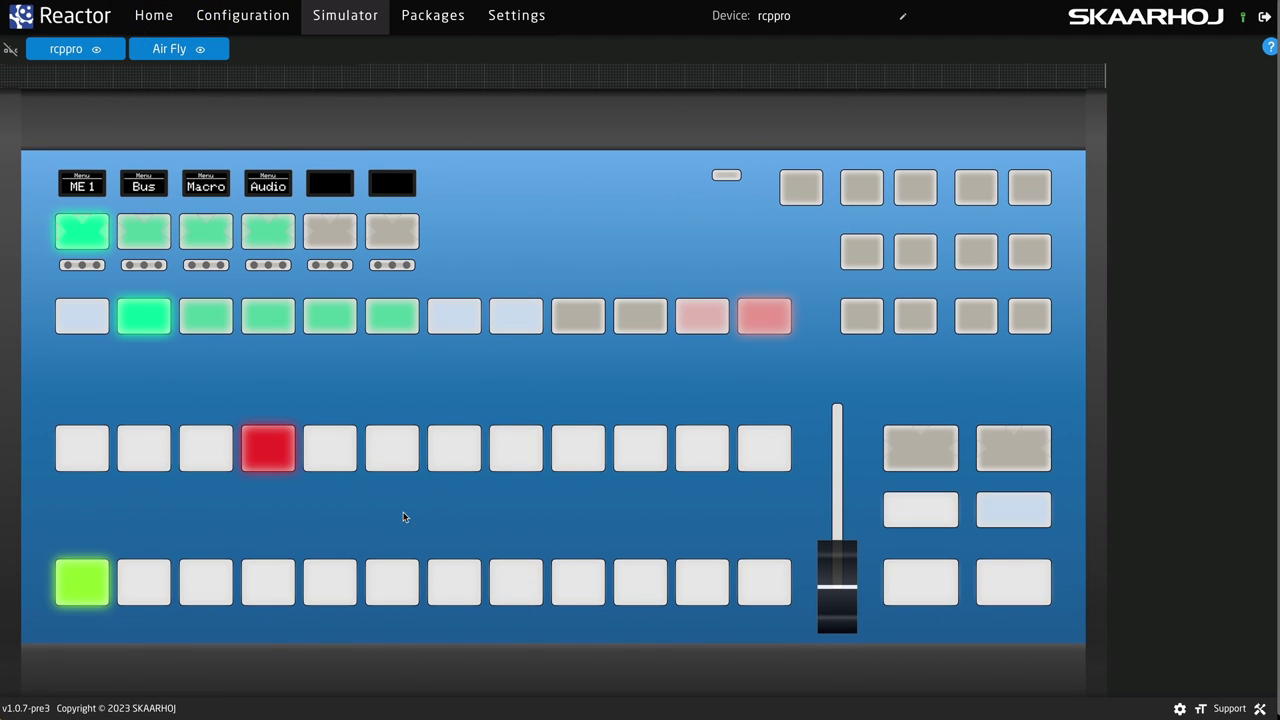
pyautogui.click(143, 584)
pyautogui.click(213, 594)
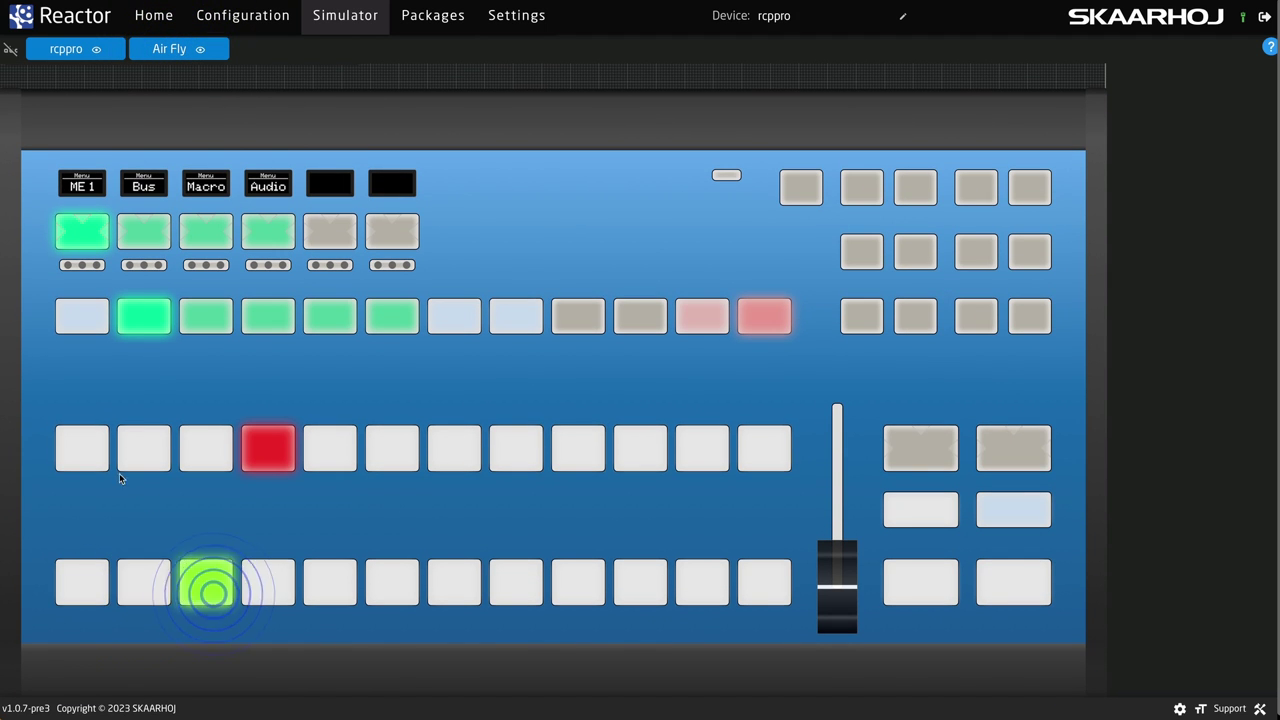
pyautogui.click(86, 452)
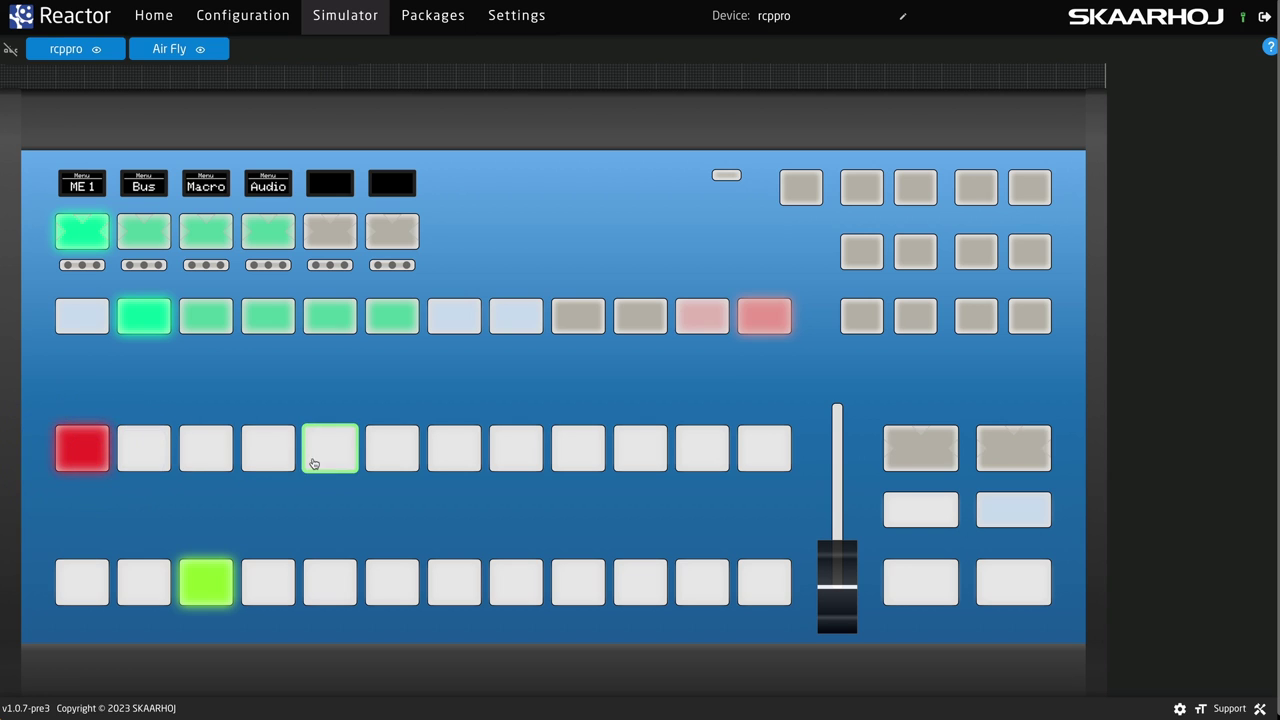
pyautogui.click(846, 588)
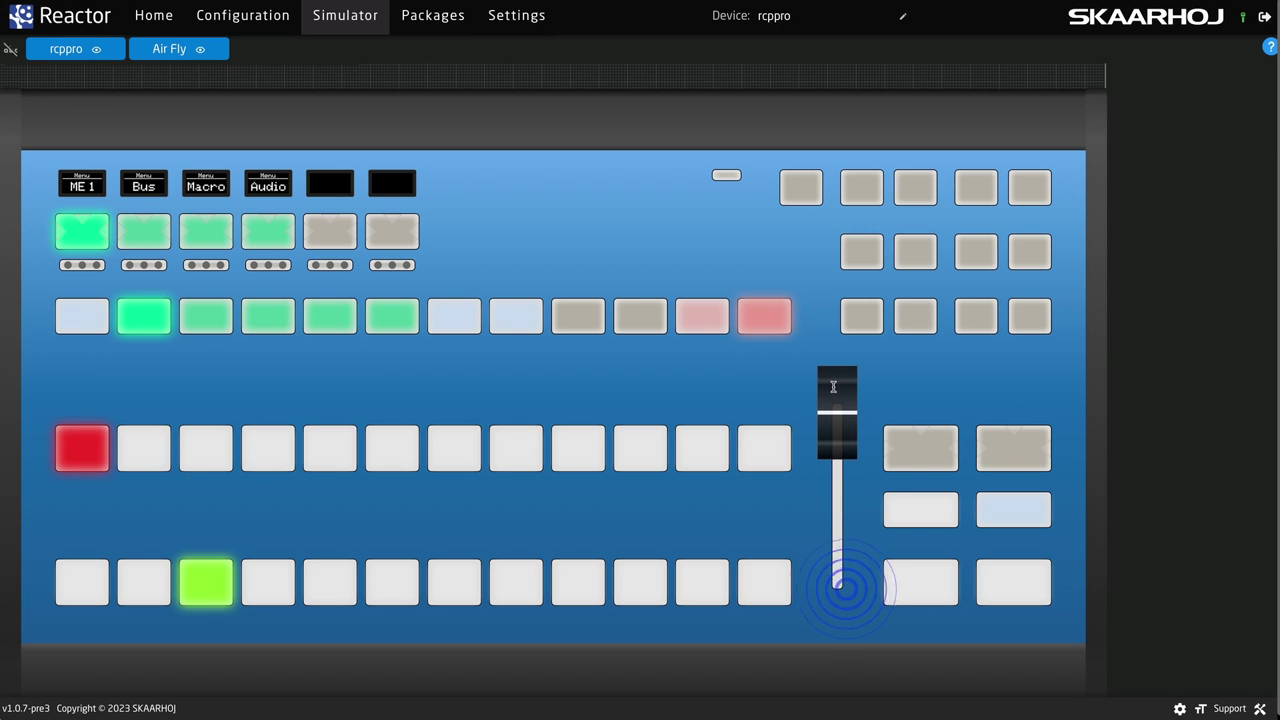
# Step: Switch the simulated Air Fly panel through ME 2 to ME 3 and open its Macro menu
pyautogui.click(104, 231)
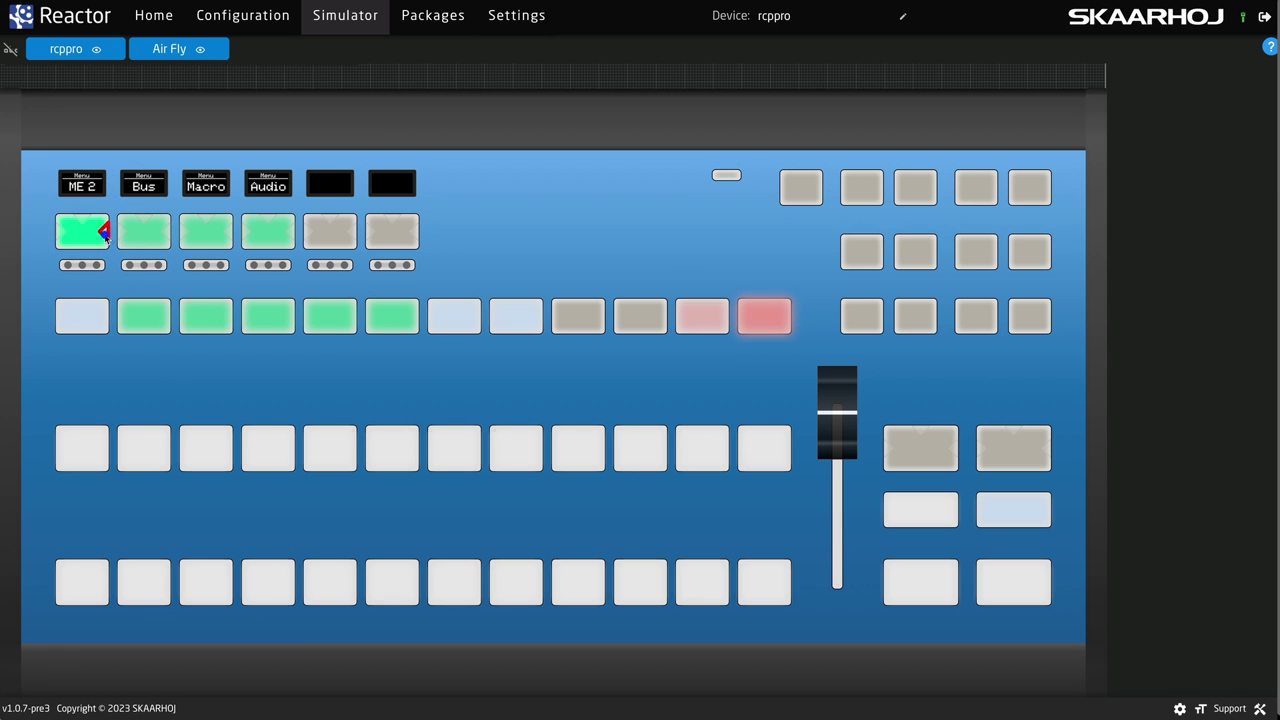
pyautogui.click(104, 231)
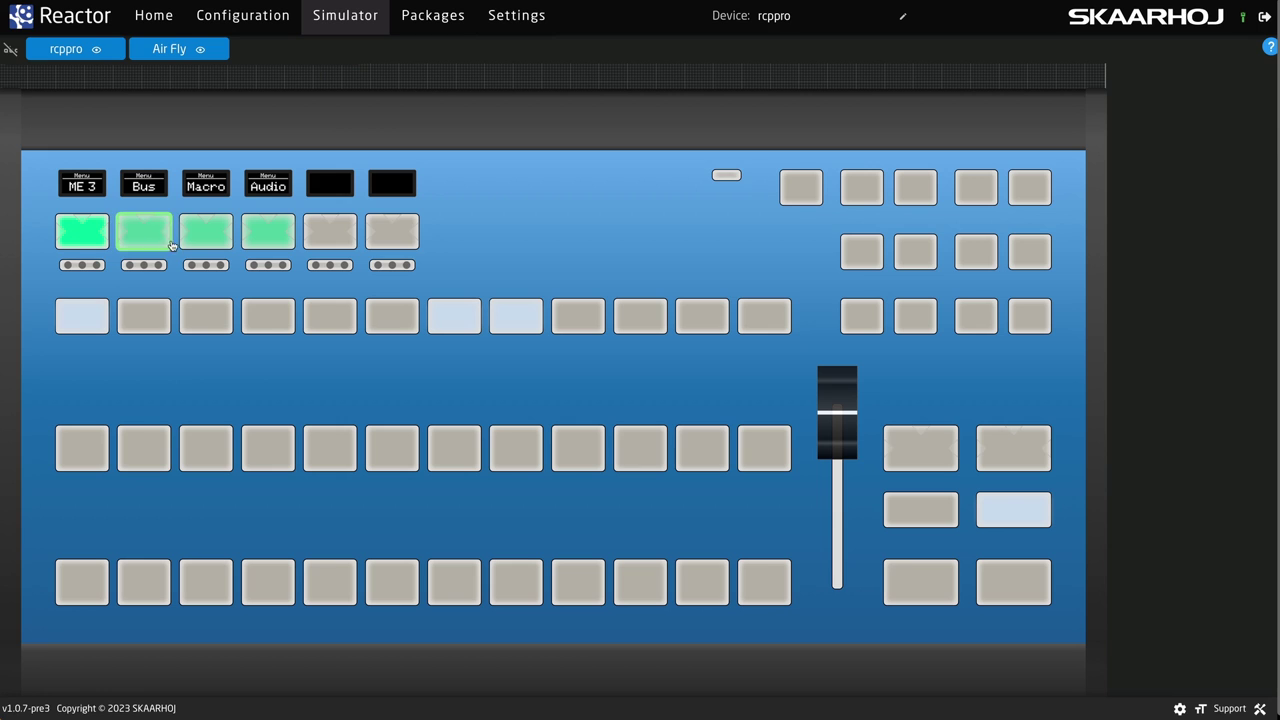
pyautogui.click(228, 232)
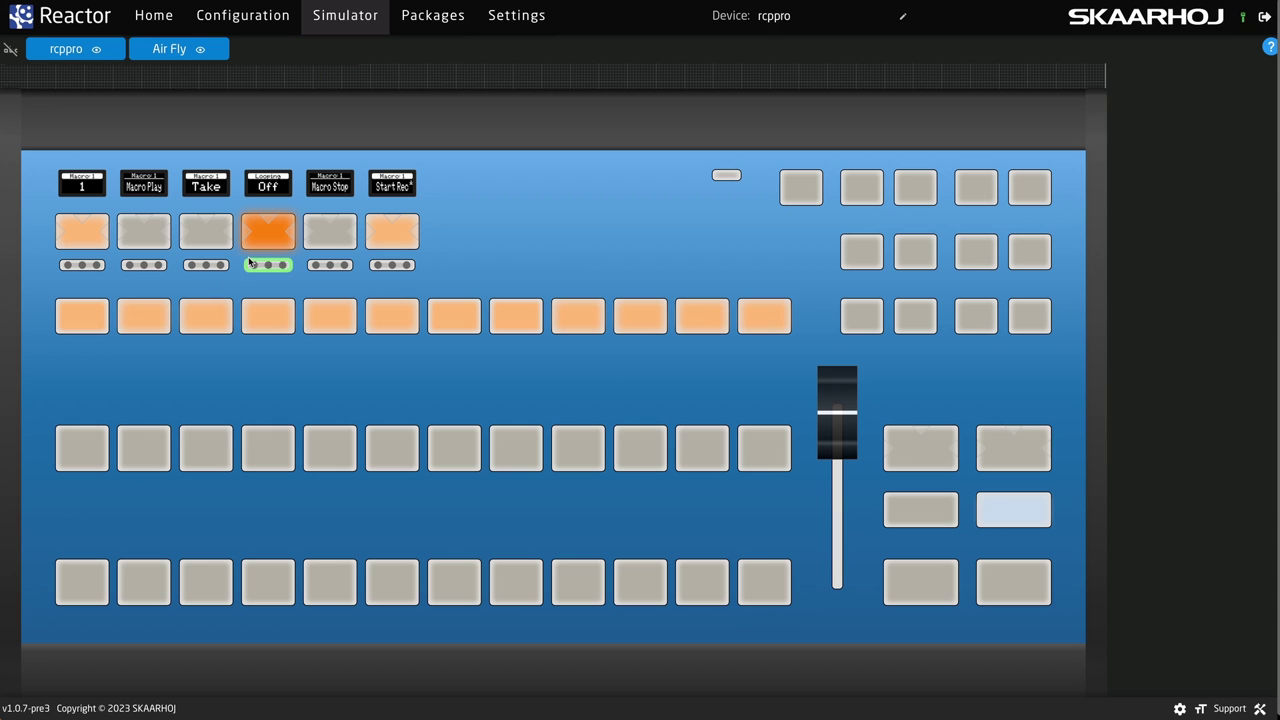
# Step: Simulate holding down the panel's light blue button beside the fader to reach the Settings menu, and go back from it
pyautogui.rightClick(1006, 519)
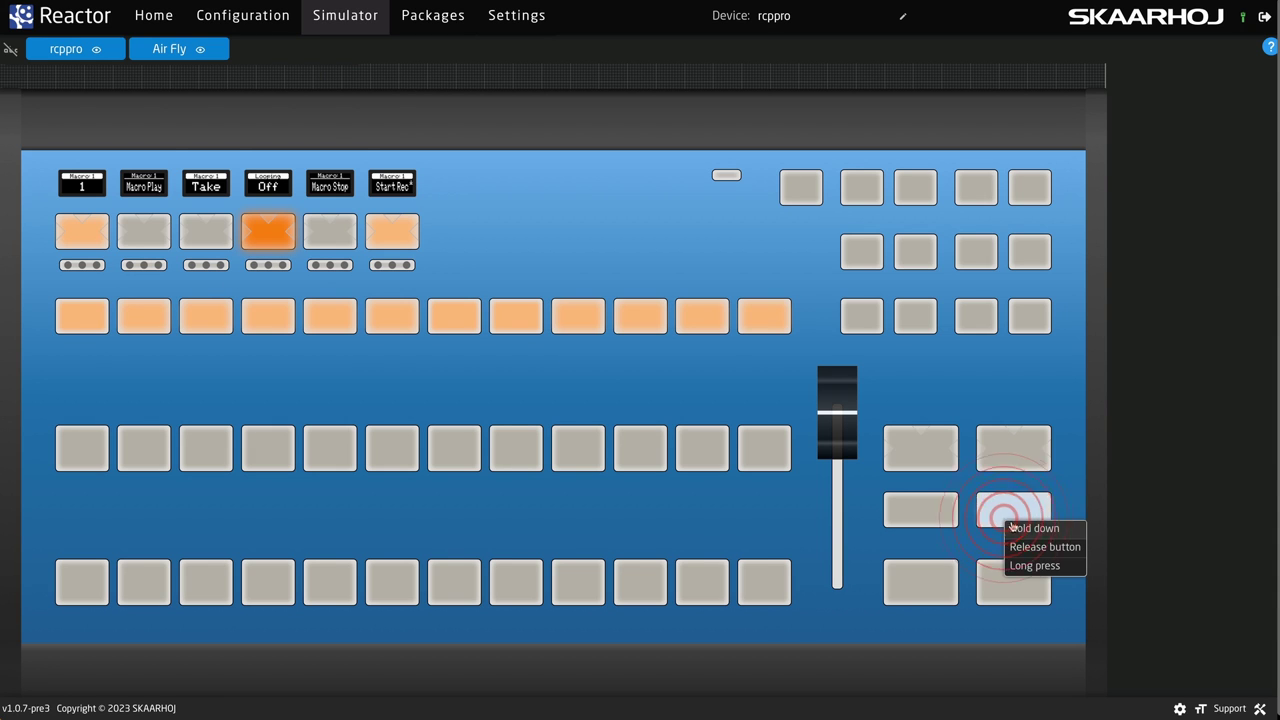
pyautogui.click(1017, 528)
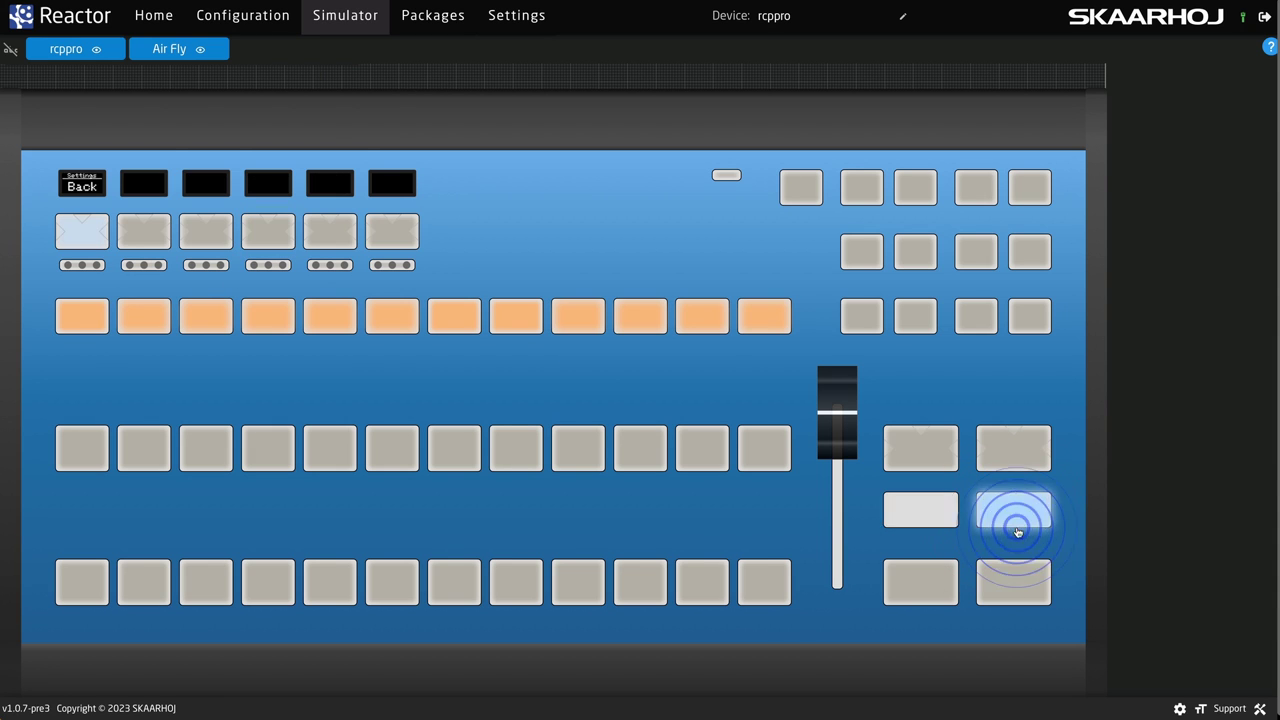
pyautogui.click(80, 234)
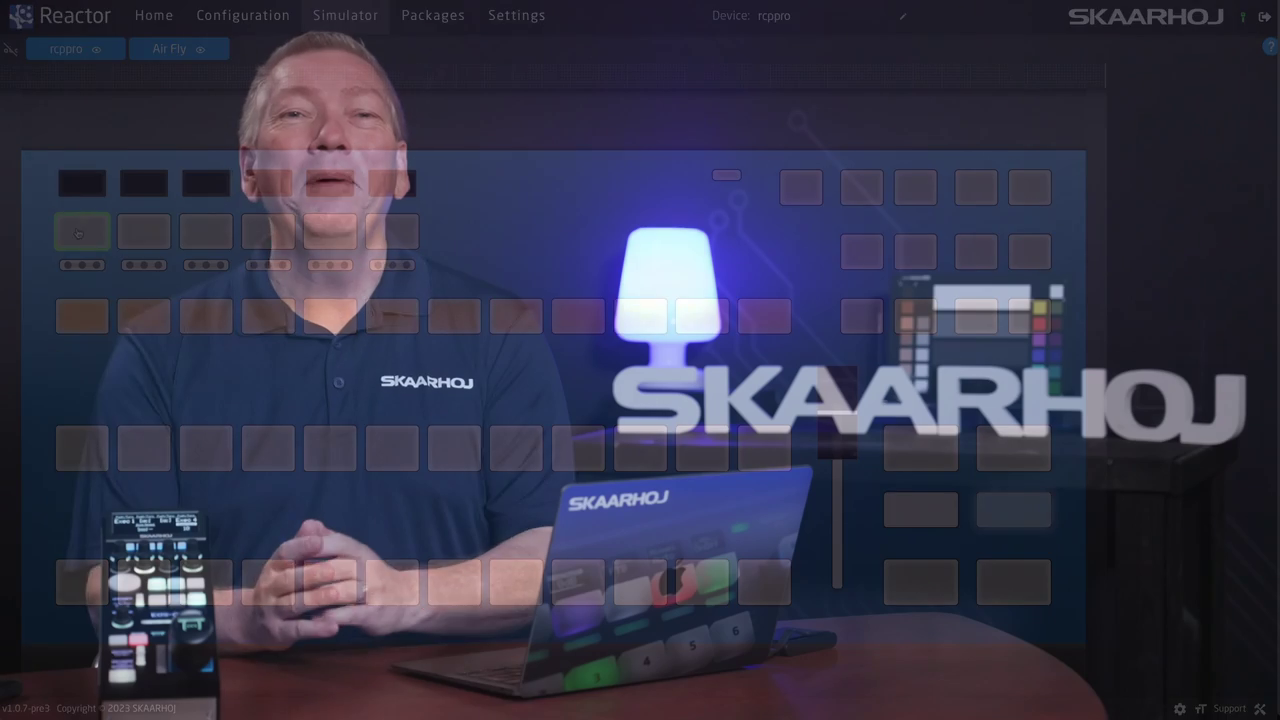